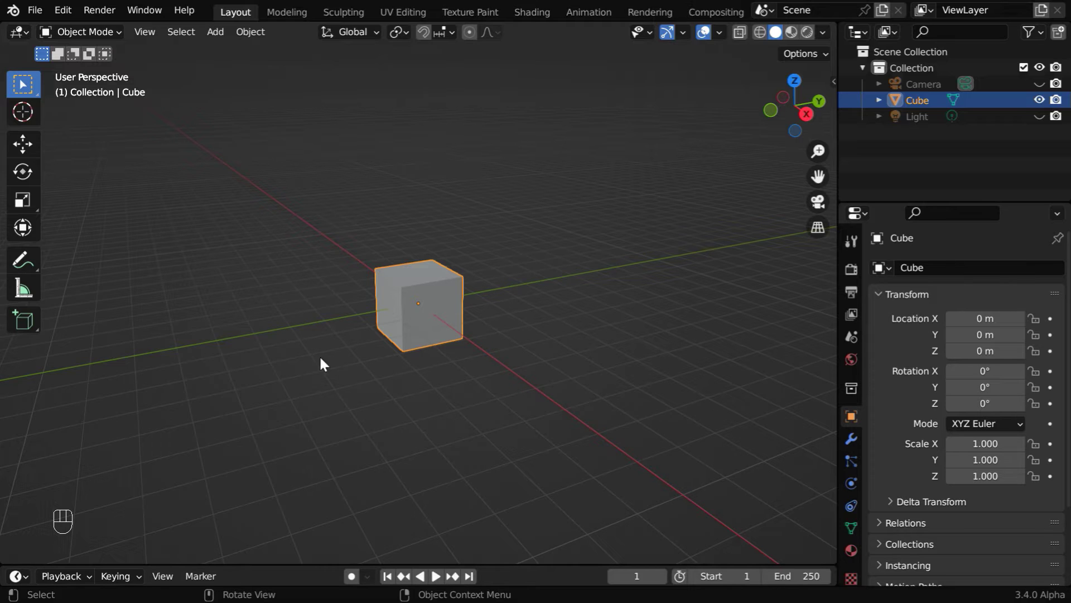
Step: Add a plane to the scene and scale it up by 5
{"action": "left_click", "coordinate": [215, 32]}
{"action": "mouse_move", "coordinate": [240, 48]}
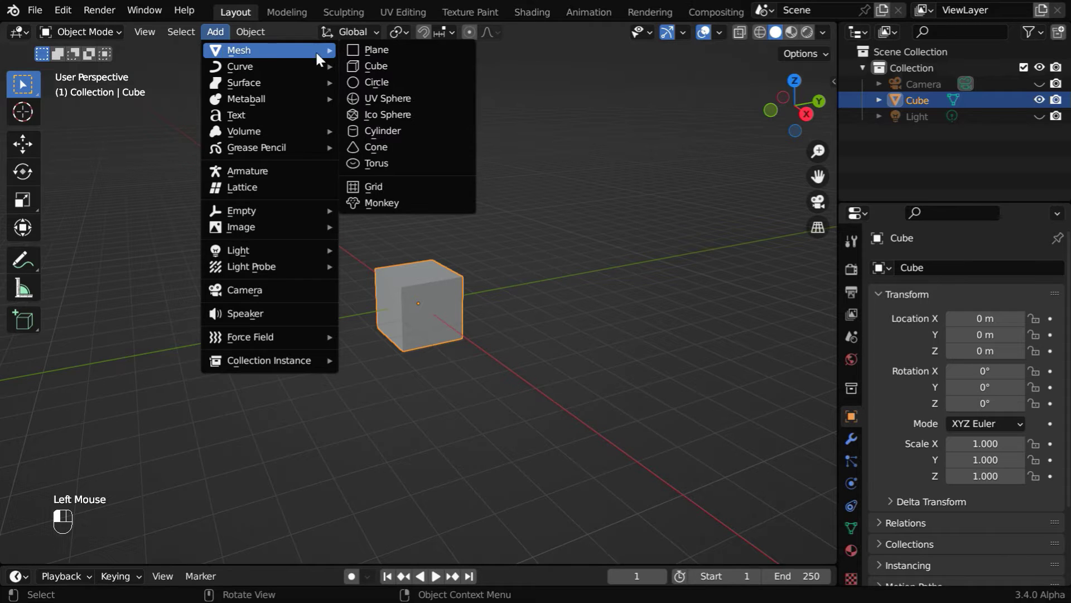
{"action": "left_click", "coordinate": [373, 48]}
{"action": "type", "text": "s"}
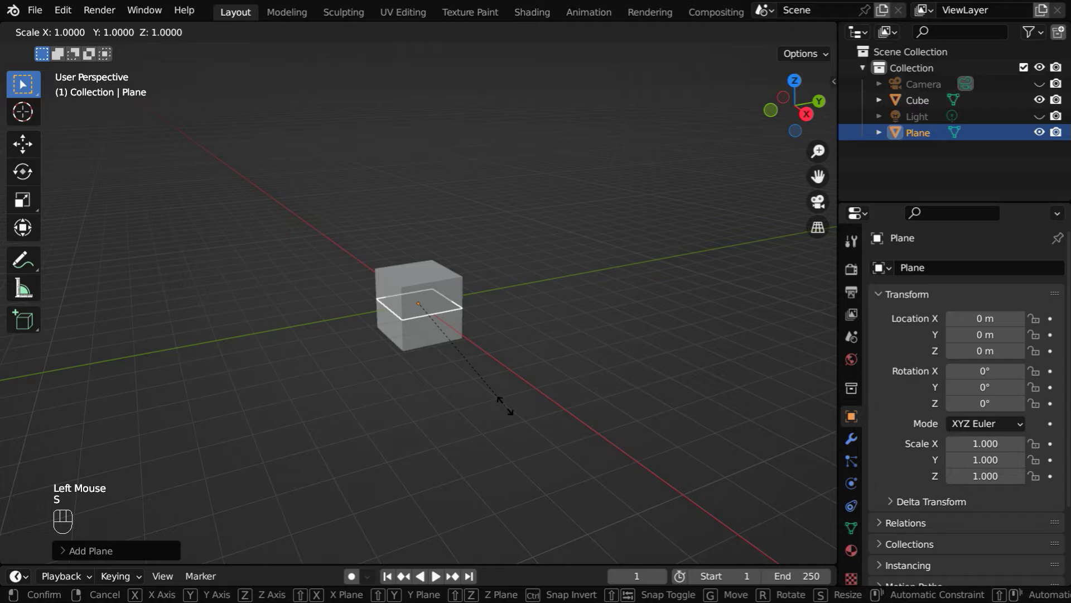
{"action": "type", "text": "5"}
{"action": "key", "text": "Return"}
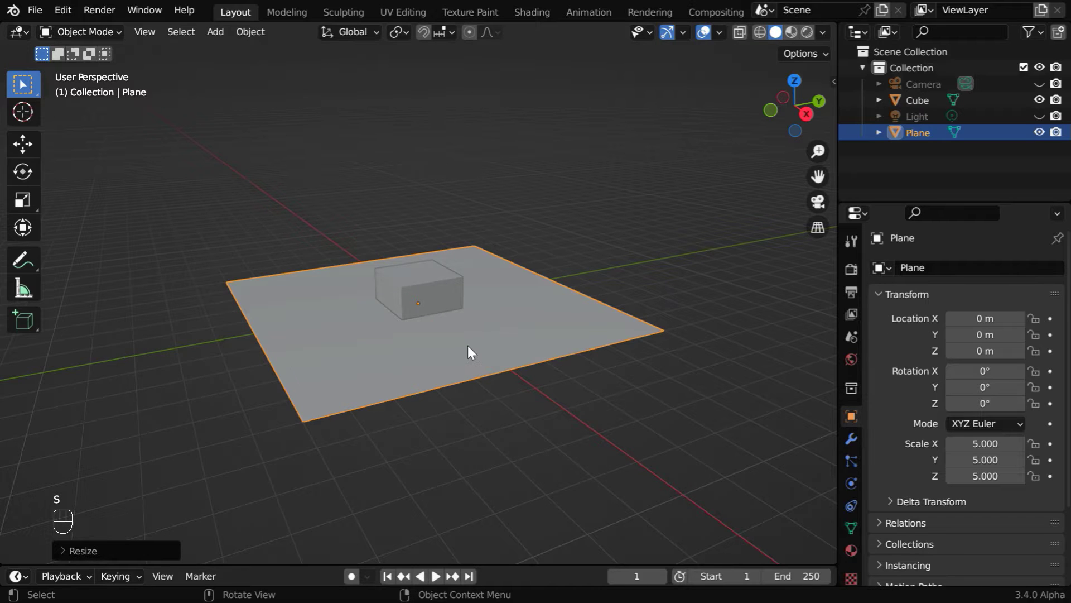
Step: Lift the cube 10 m up along Z
{"action": "scroll", "coordinate": [468, 346], "scroll_direction": "down", "scroll_amount": 2}
{"action": "middle_click_drag", "start_coordinate": [467, 346], "coordinate": [440, 372], "text": "shift"}
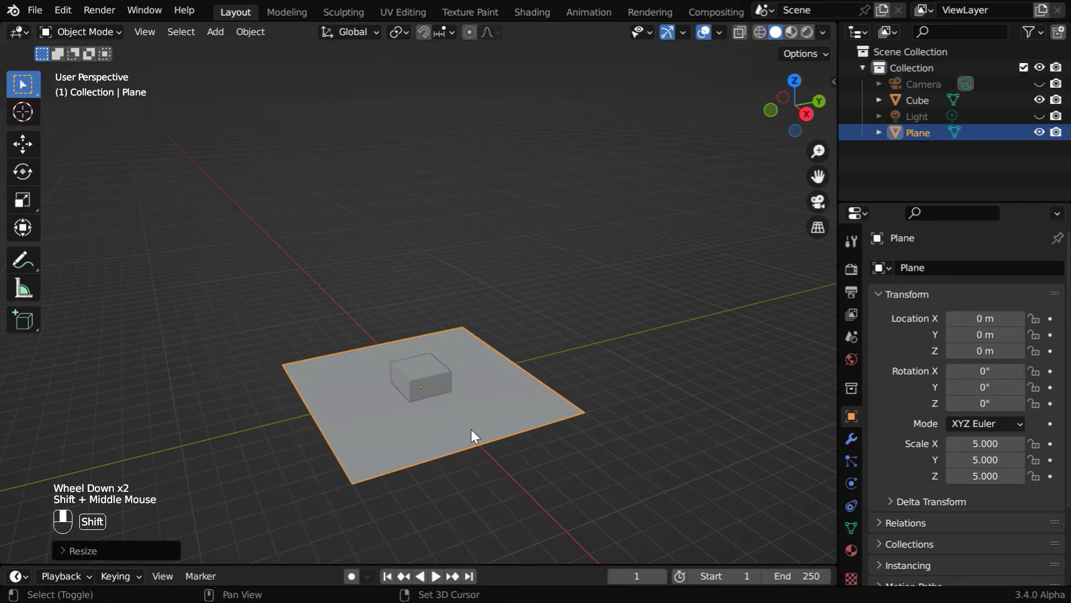
{"action": "left_click", "coordinate": [439, 372]}
{"action": "type", "text": "gz10"}
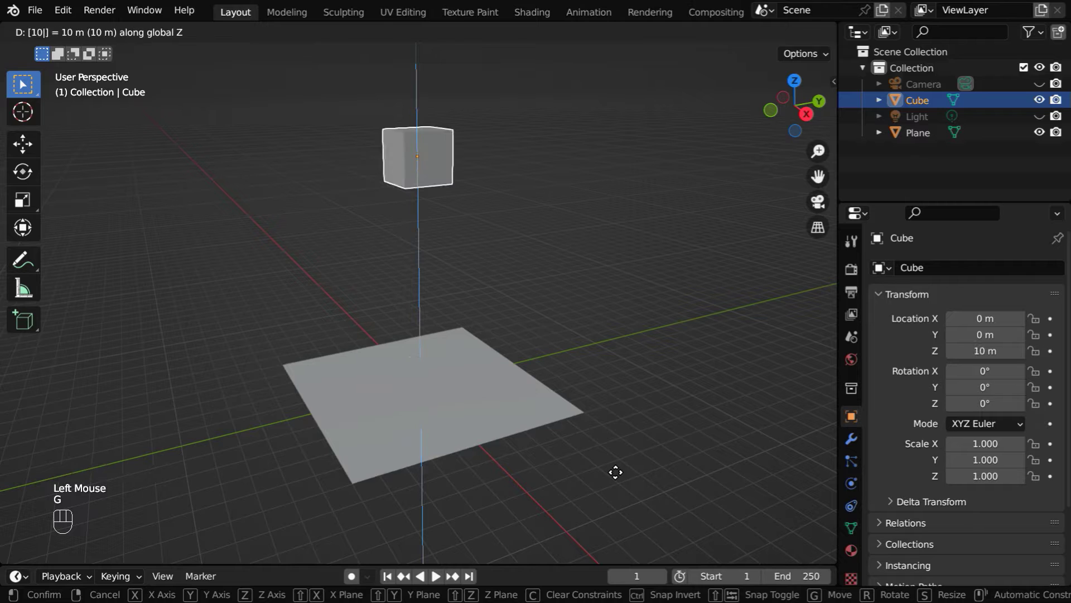
{"action": "key", "text": "Return"}
Step: Raise the plane 5 m along Z and frame both objects in view
{"action": "left_click", "coordinate": [507, 411]}
{"action": "type", "text": "g"}
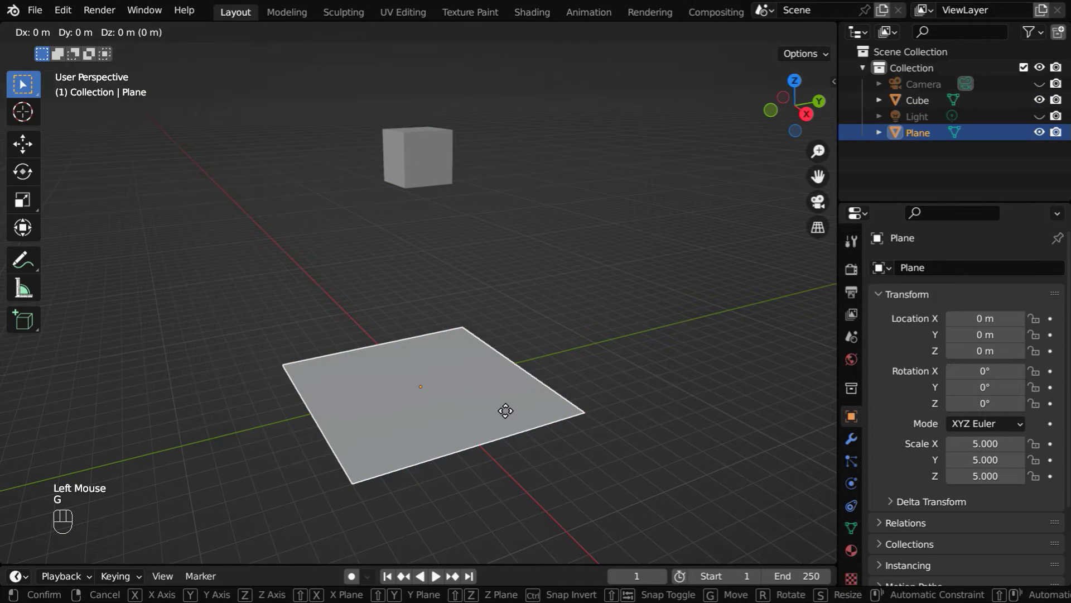
{"action": "type", "text": "z5"}
{"action": "key", "text": "Return"}
{"action": "key", "text": "KP_Decimal"}
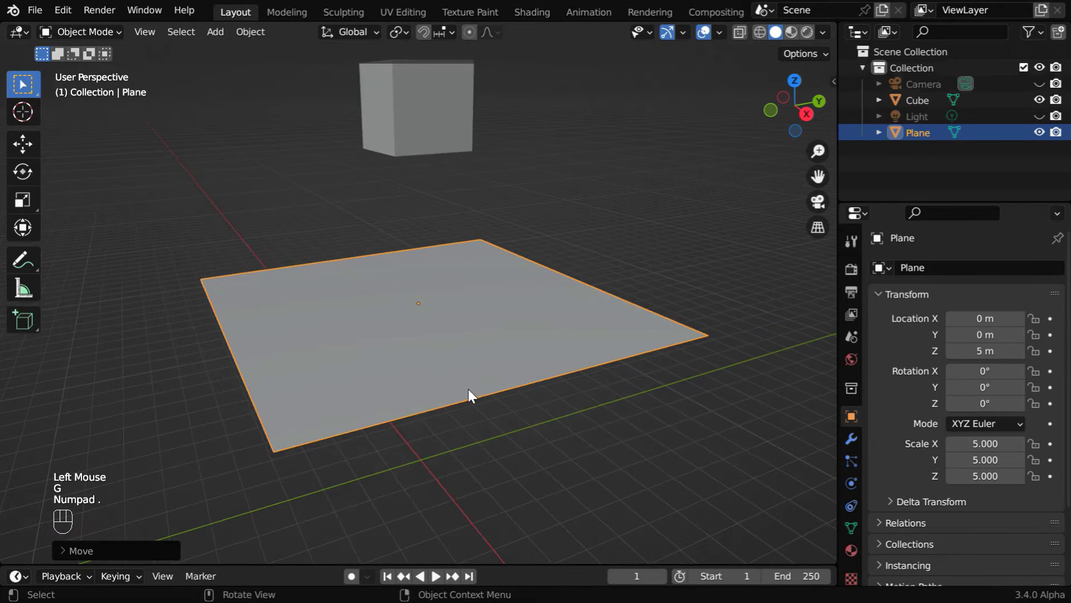
{"action": "scroll", "coordinate": [467, 389], "scroll_direction": "down", "scroll_amount": 1}
{"action": "middle_click_drag", "start_coordinate": [474, 353], "coordinate": [474, 390], "text": "shift"}
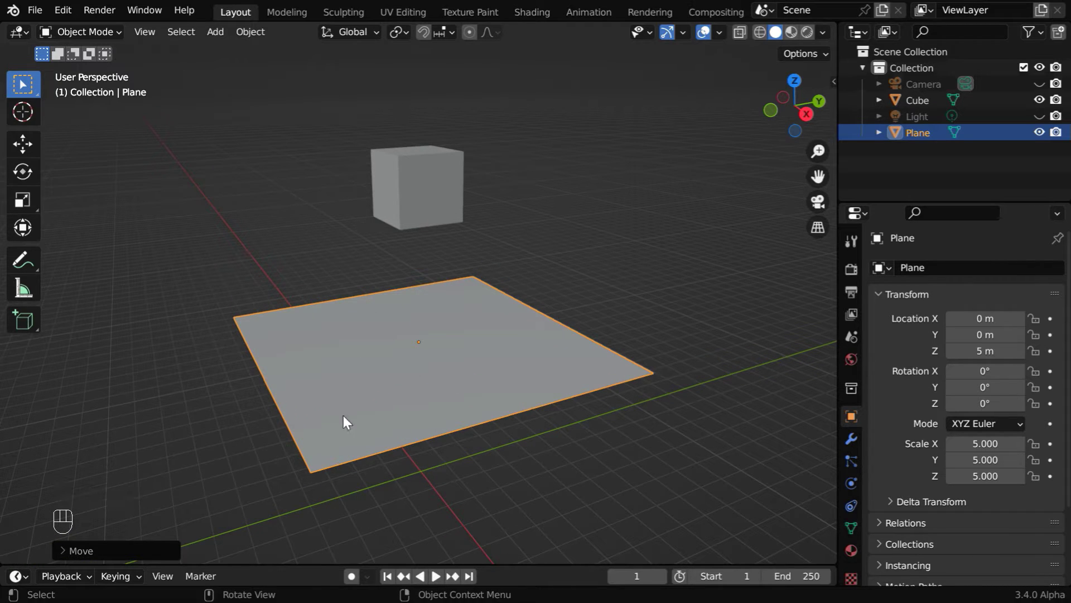
Step: Enter Edit Mode and subdivide the plane with 32 cuts into a dense grid
{"action": "left_click", "coordinate": [106, 34]}
{"action": "left_click", "coordinate": [110, 67]}
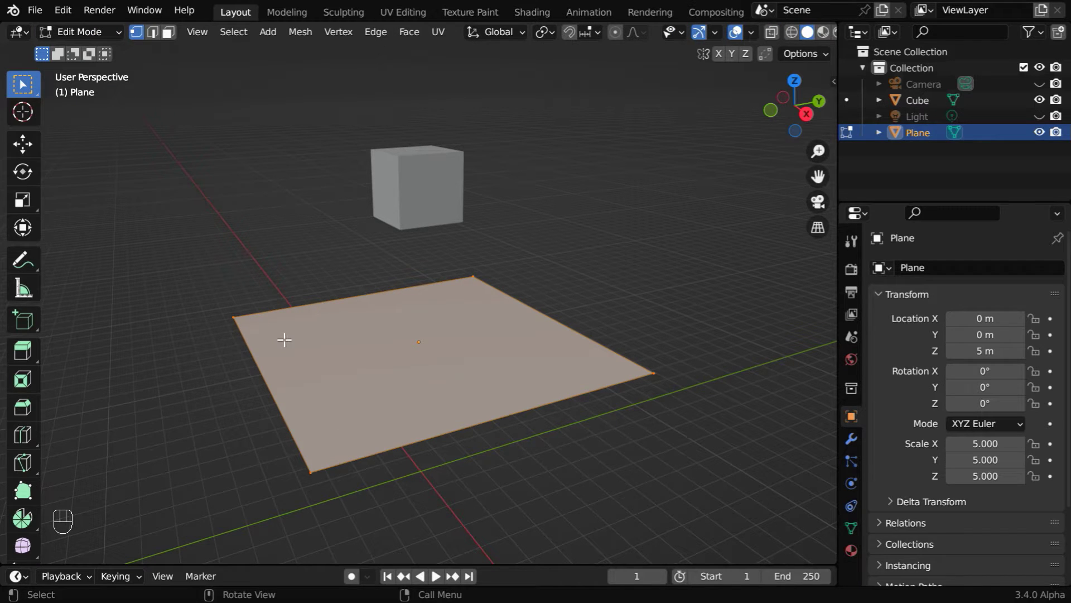
{"action": "right_click", "coordinate": [284, 340]}
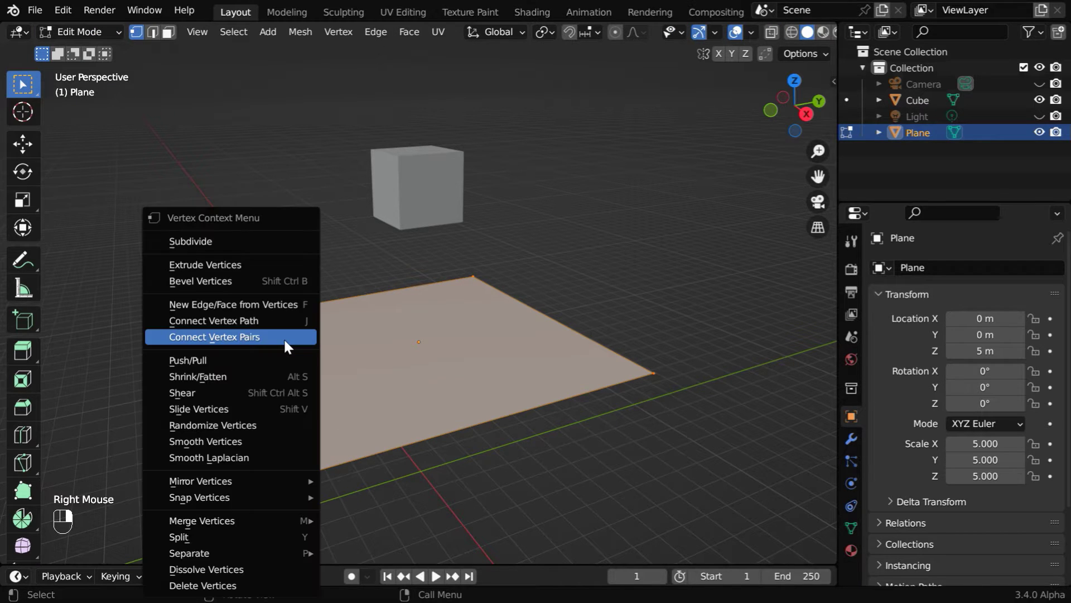
{"action": "left_click", "coordinate": [213, 240]}
{"action": "left_click", "coordinate": [69, 548]}
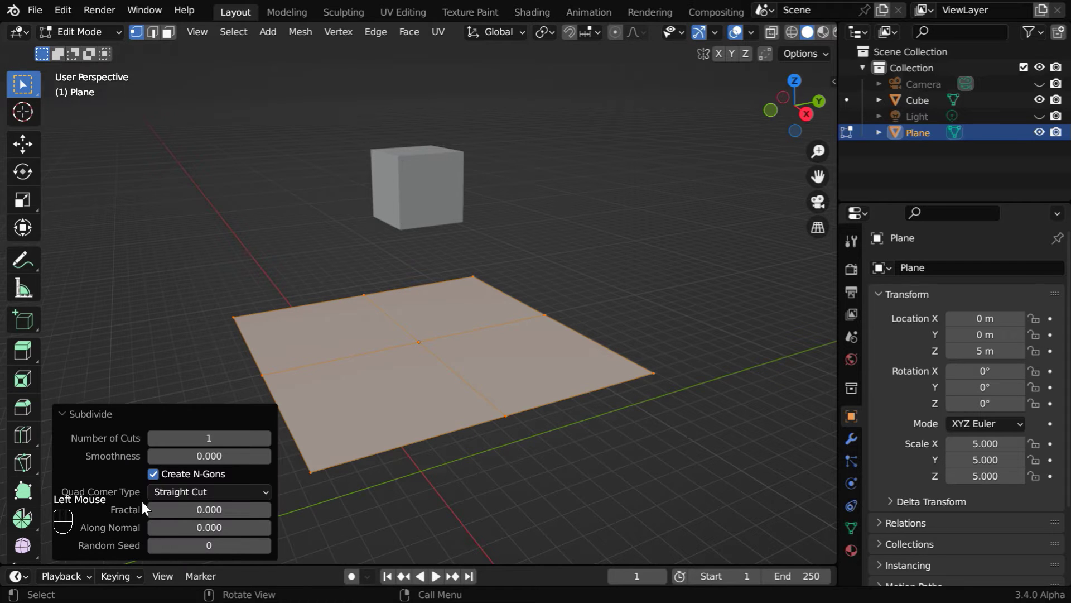
{"action": "double_click", "coordinate": [210, 439]}
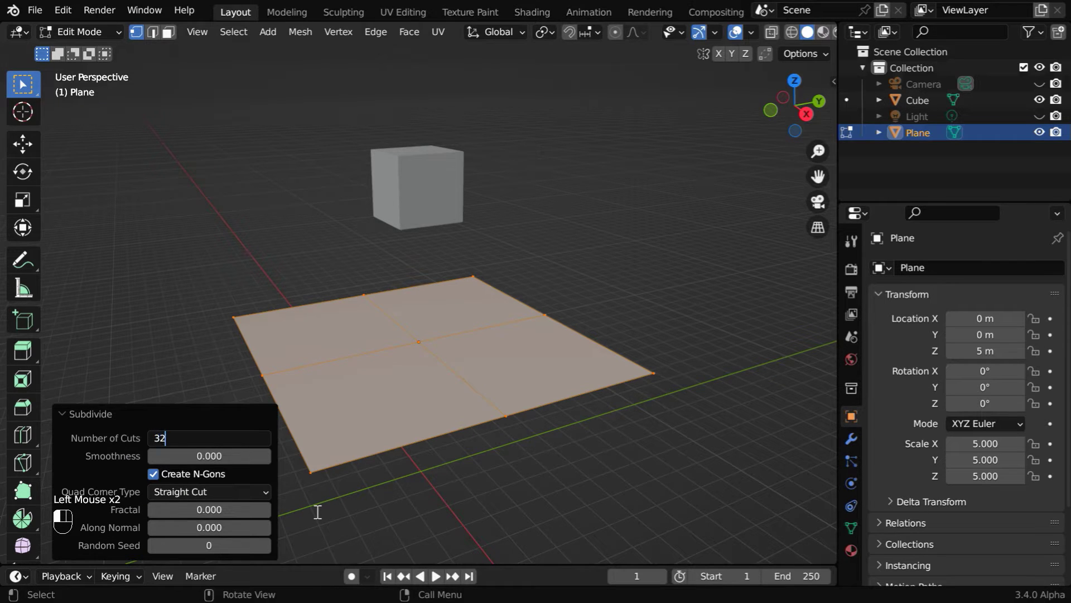
{"action": "key", "text": "Return"}
{"action": "left_click", "coordinate": [69, 415]}
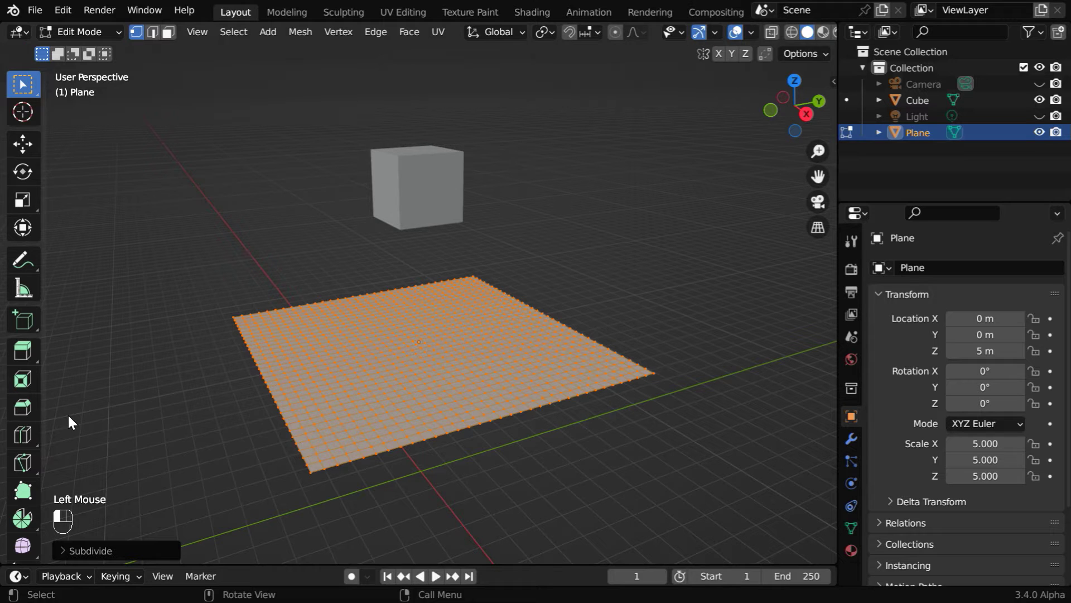
Step: Select only the grid's corner vertices and add a vertex group named Group
{"action": "left_click", "coordinate": [212, 389]}
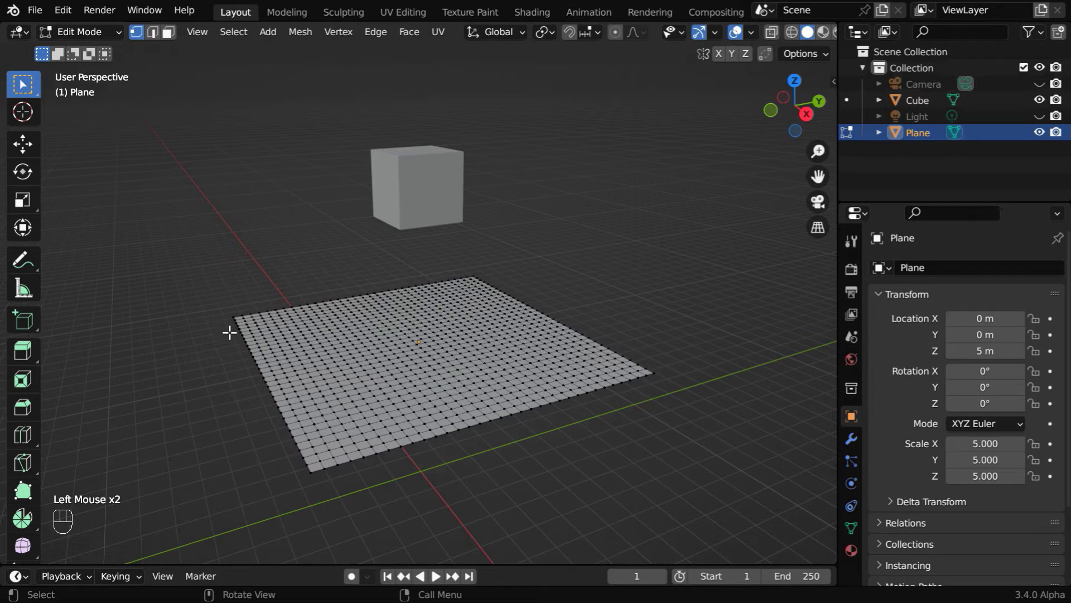
{"action": "left_click", "coordinate": [231, 316]}
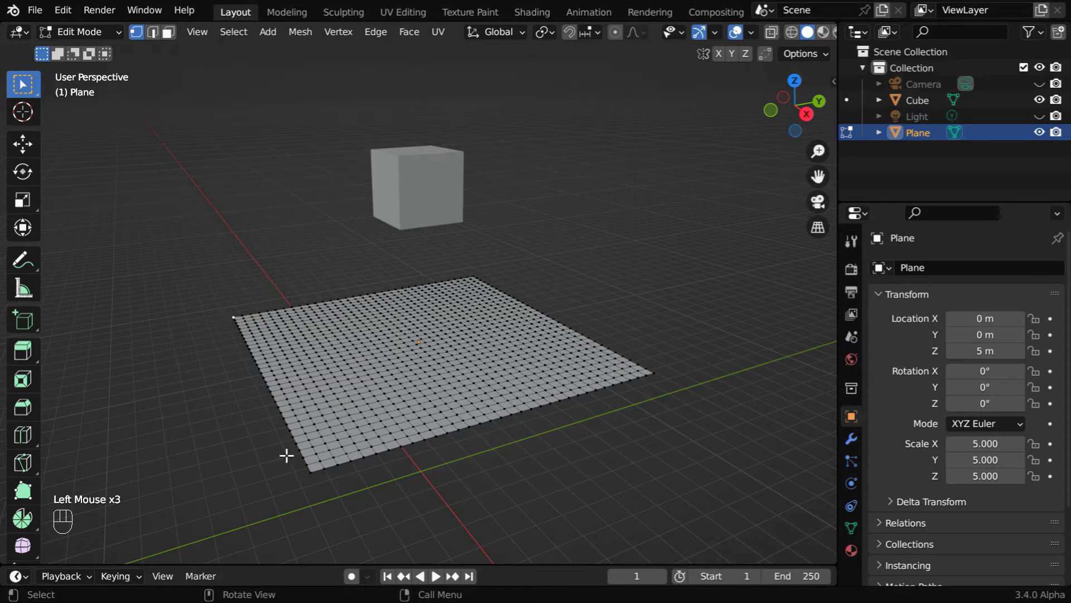
{"action": "left_click", "coordinate": [312, 473], "text": "shift"}
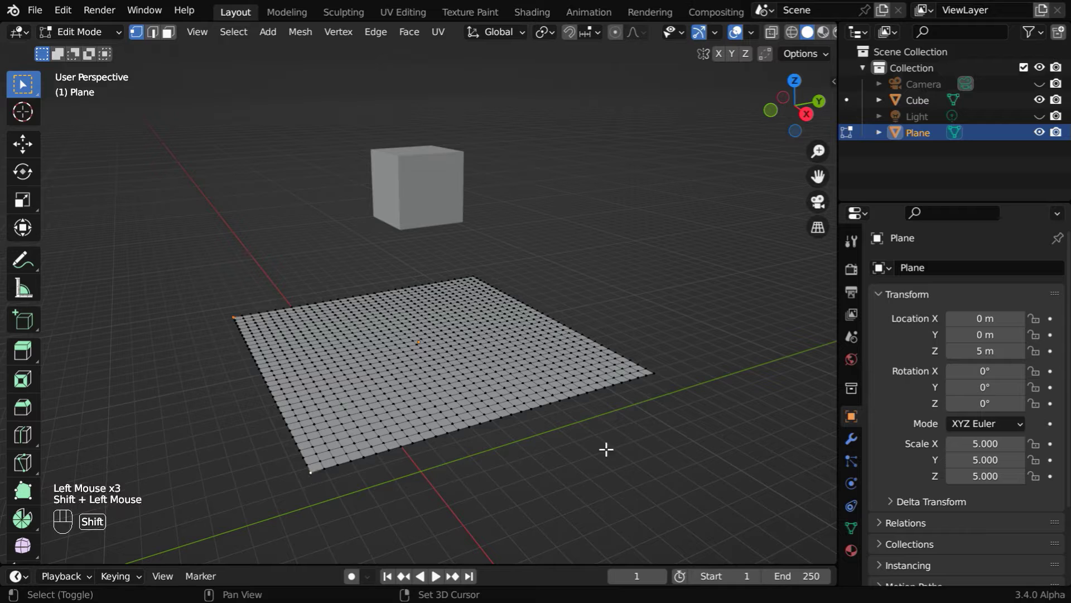
{"action": "left_click", "coordinate": [654, 374], "text": "shift"}
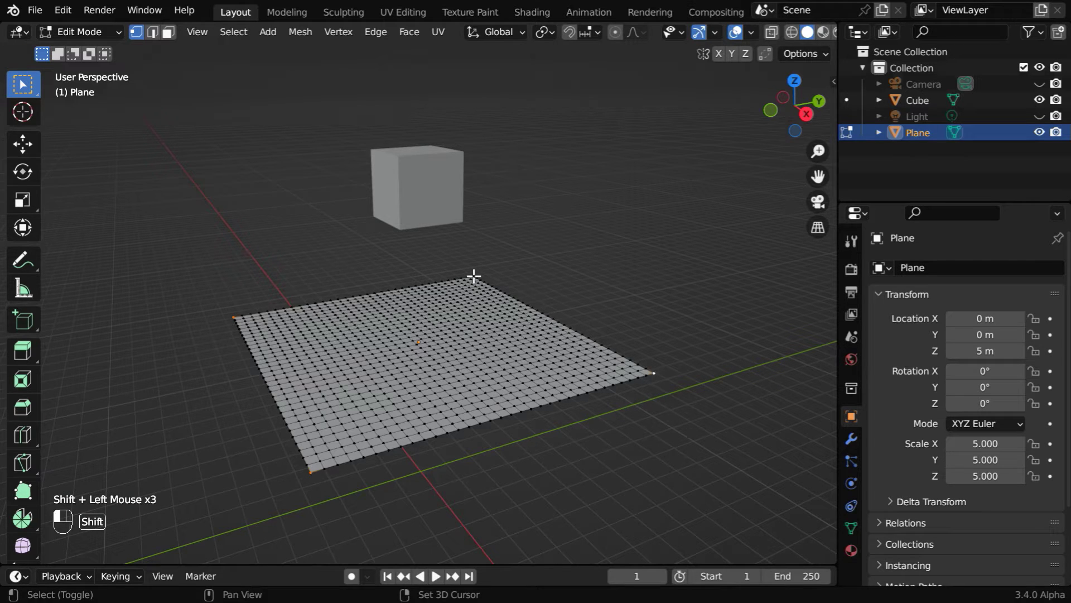
{"action": "left_click", "coordinate": [846, 530]}
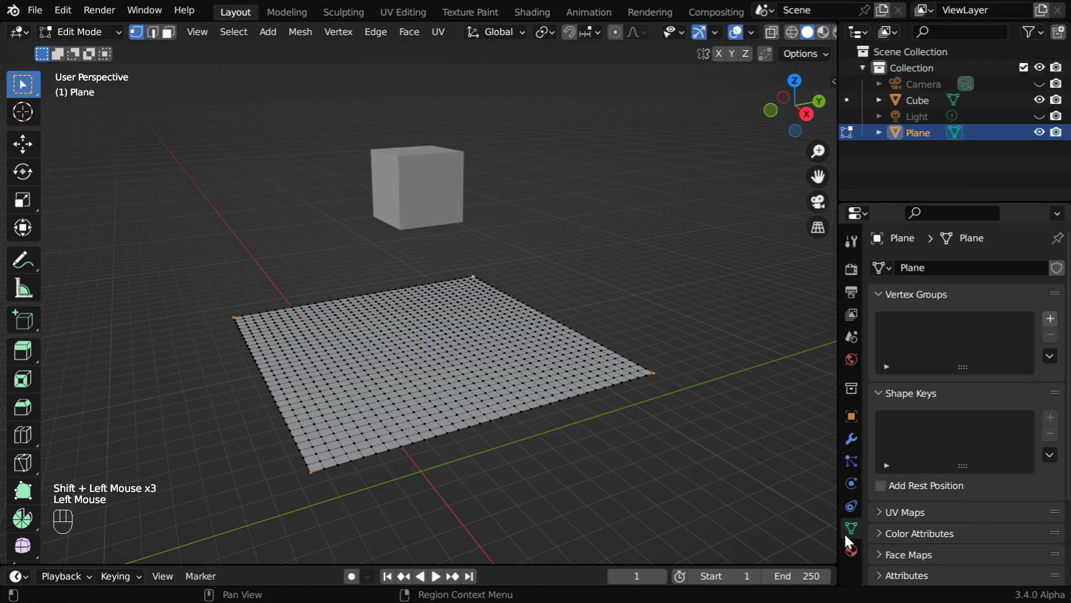
{"action": "left_click", "coordinate": [1050, 318]}
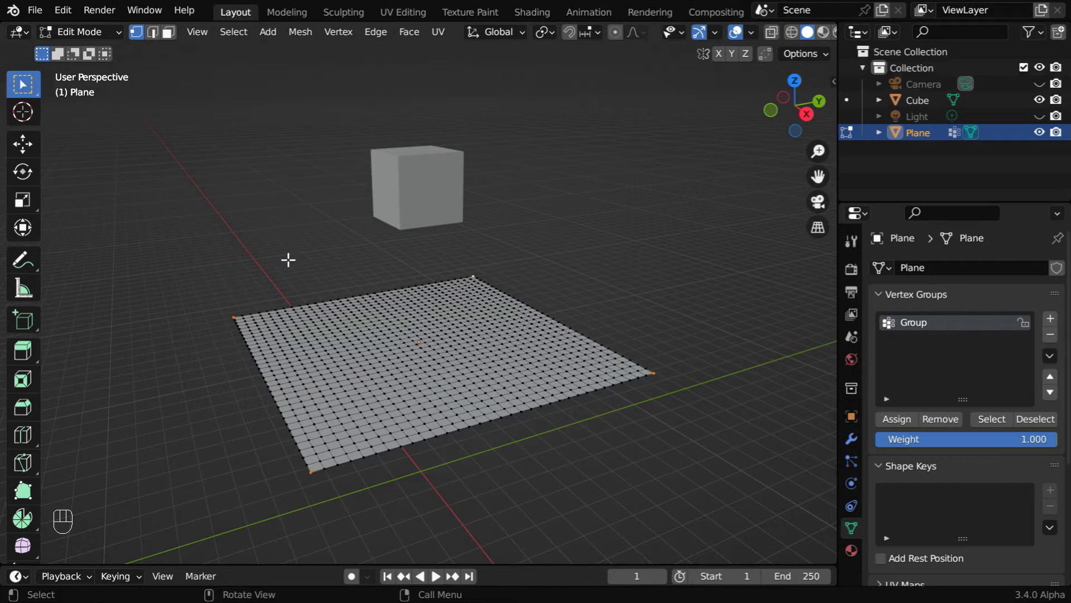
Step: Return to Object Mode and add Cloth physics to the plane
{"action": "left_click", "coordinate": [97, 32]}
{"action": "left_click", "coordinate": [101, 48]}
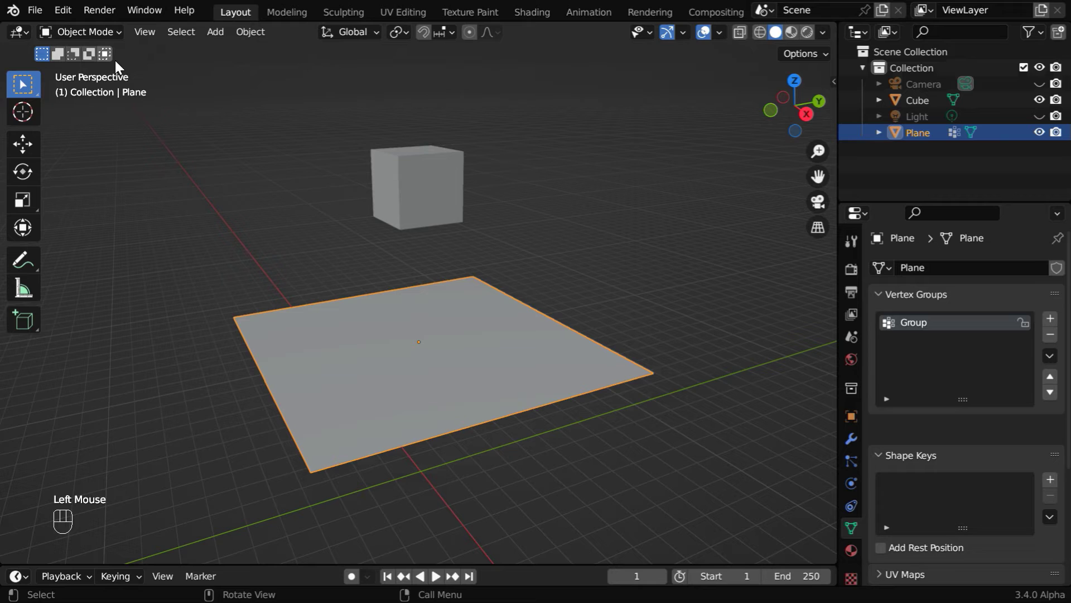
{"action": "left_click", "coordinate": [851, 482]}
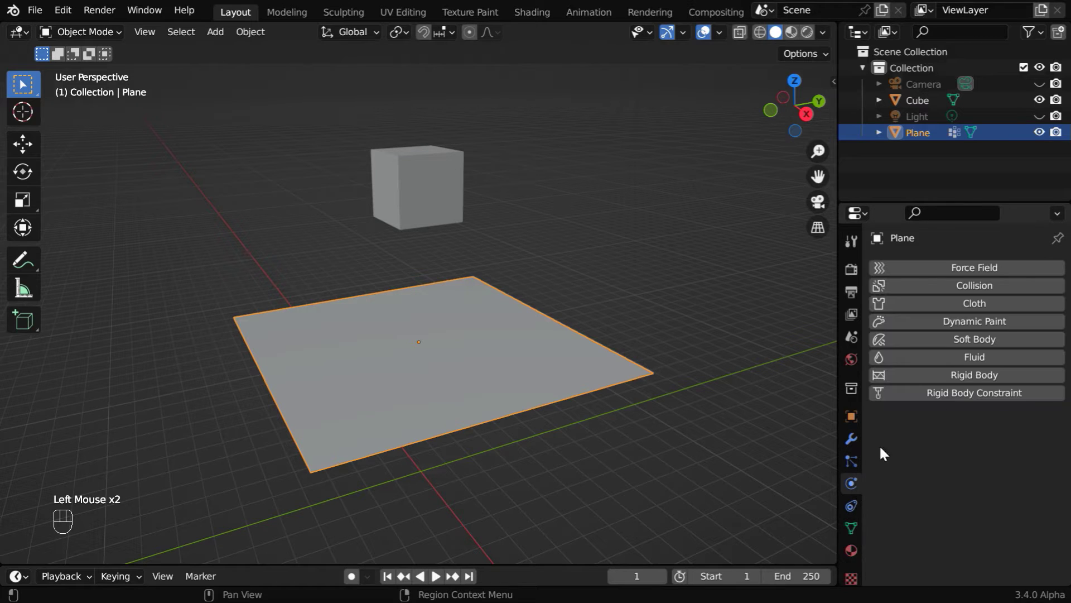
{"action": "left_click", "coordinate": [994, 304]}
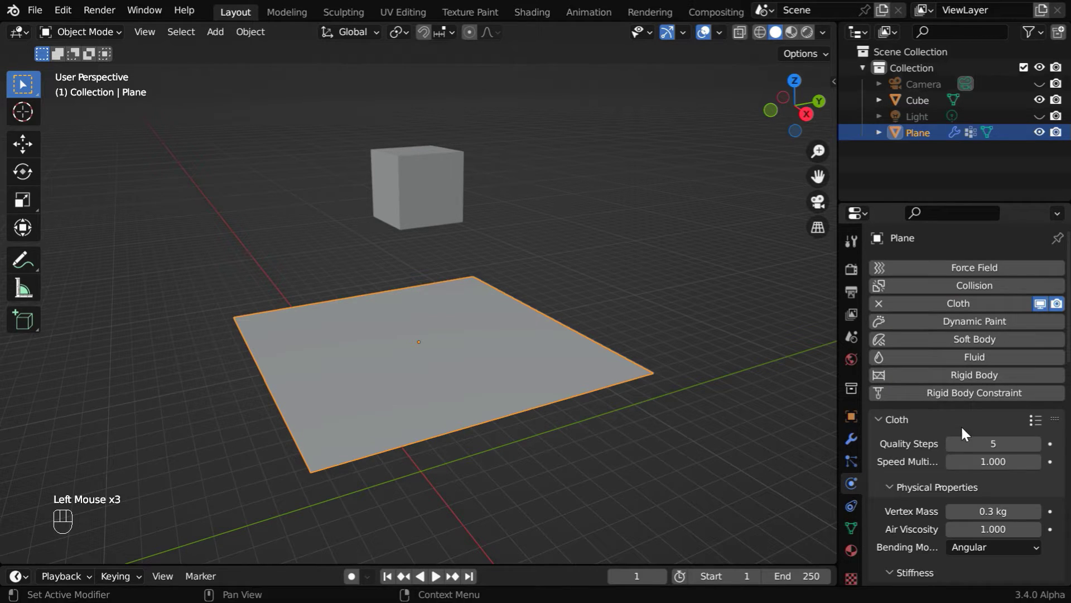
Step: Set the cloth Shape Pin Group to the vertex group Group
{"action": "scroll", "coordinate": [949, 475], "scroll_direction": "down", "scroll_amount": 3}
{"action": "left_click", "coordinate": [889, 399]}
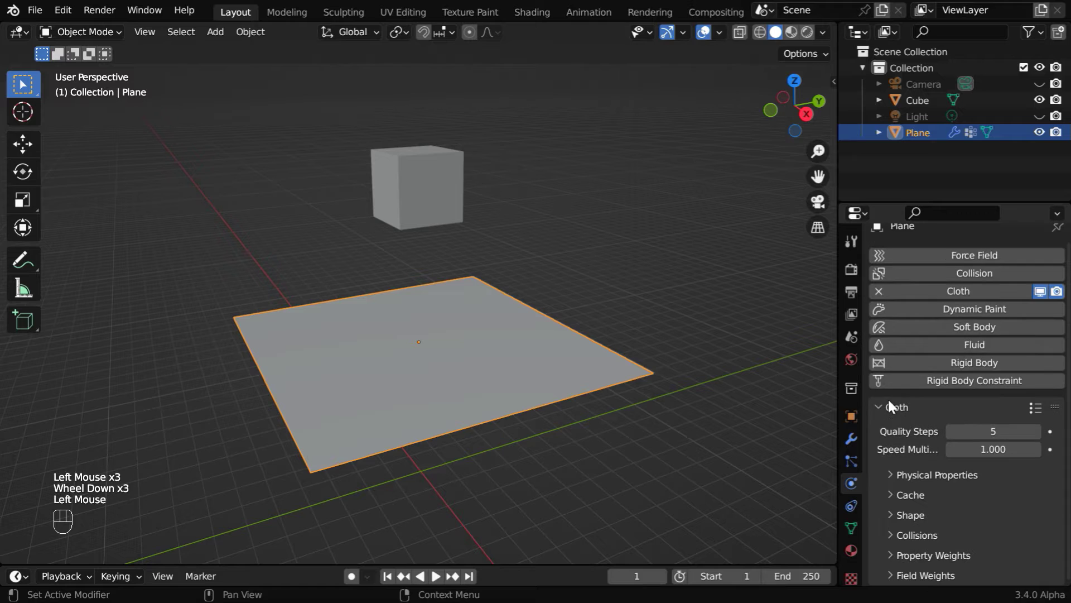
{"action": "scroll", "coordinate": [915, 491], "scroll_direction": "down", "scroll_amount": 2}
{"action": "left_click", "coordinate": [888, 514]}
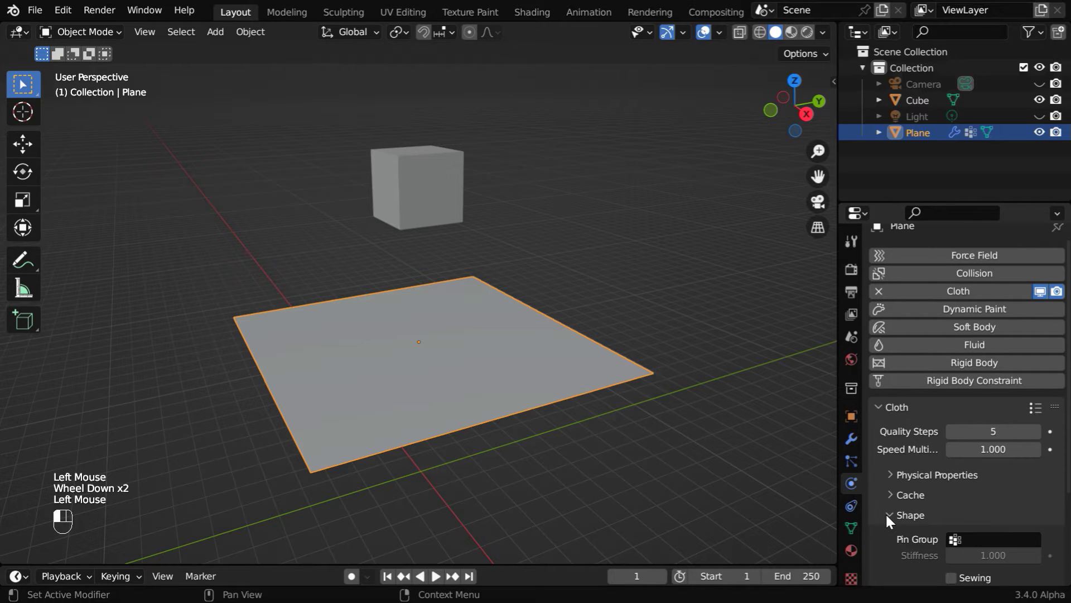
{"action": "scroll", "coordinate": [947, 530], "scroll_direction": "down", "scroll_amount": 3}
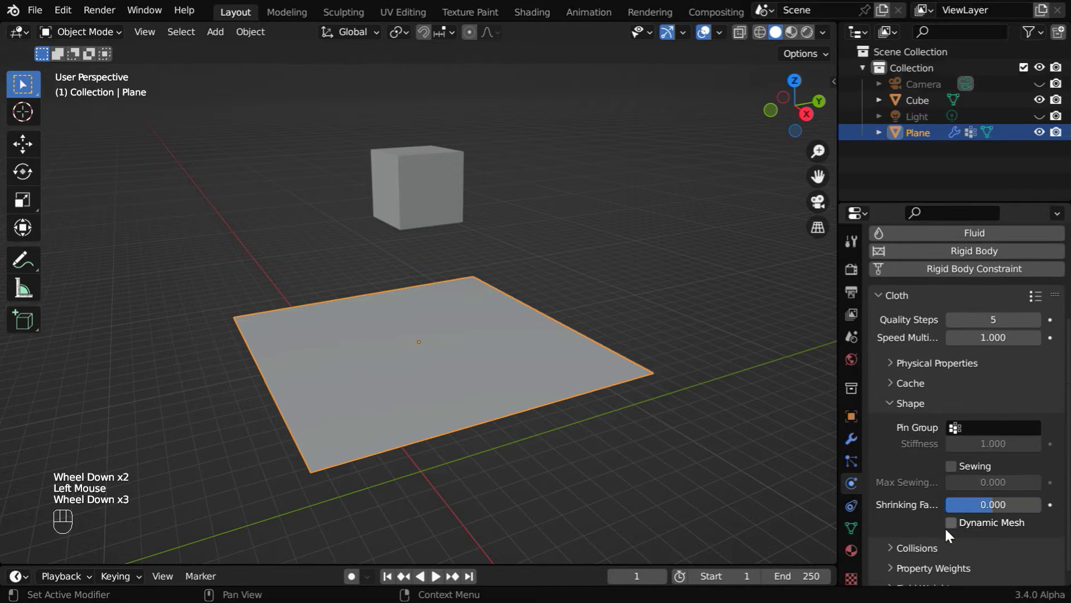
{"action": "left_click", "coordinate": [950, 430]}
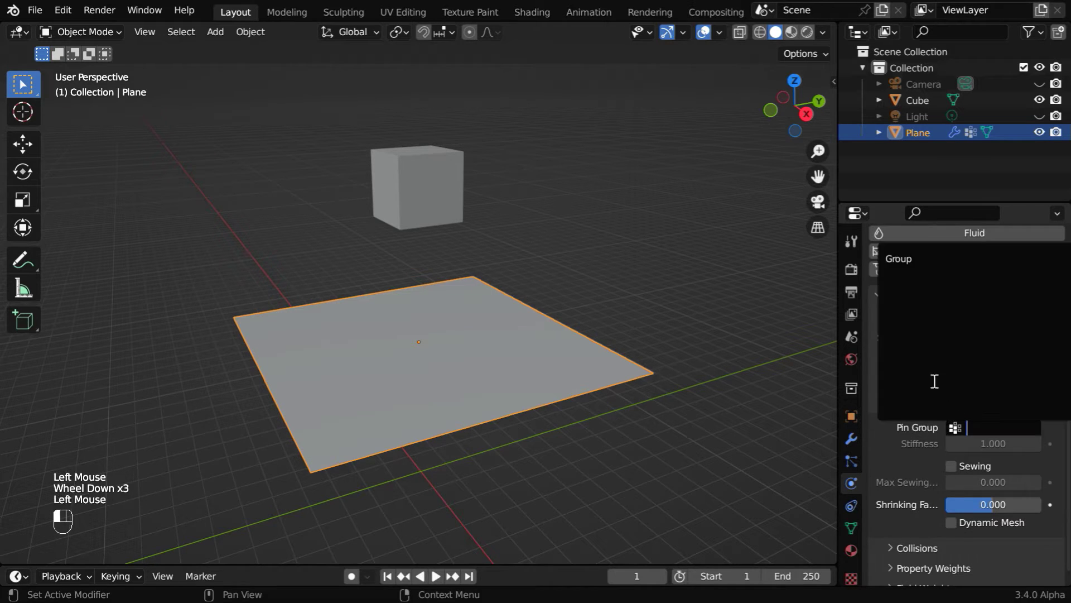
{"action": "left_click", "coordinate": [915, 259]}
Step: Enable Self Collisions in the cloth Collisions settings
{"action": "scroll", "coordinate": [920, 491], "scroll_direction": "down", "scroll_amount": 4}
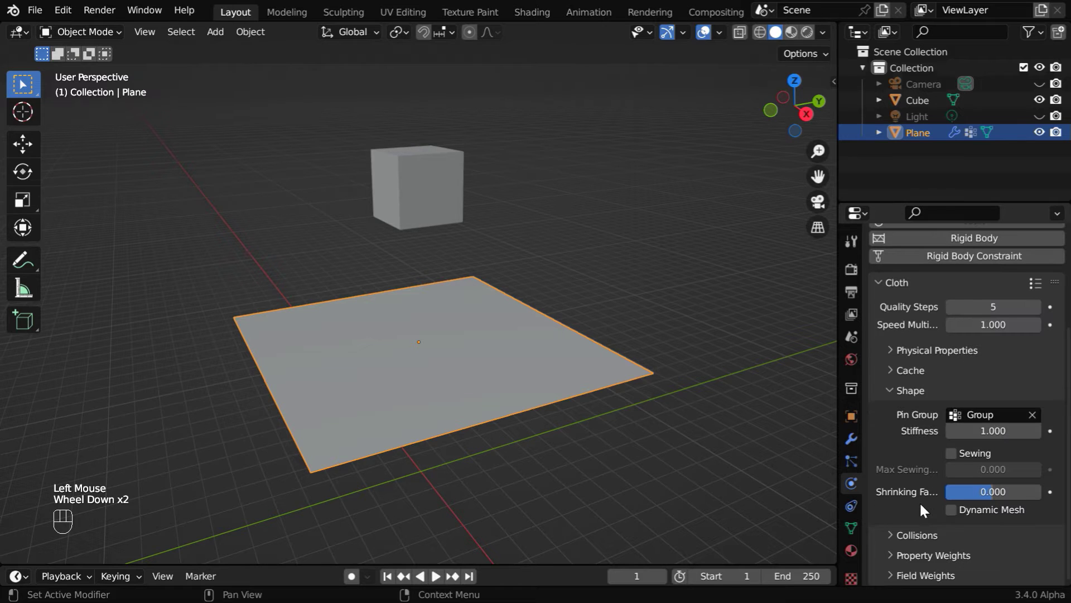
{"action": "left_click", "coordinate": [893, 534]}
{"action": "scroll", "coordinate": [916, 530], "scroll_direction": "down", "scroll_amount": 5}
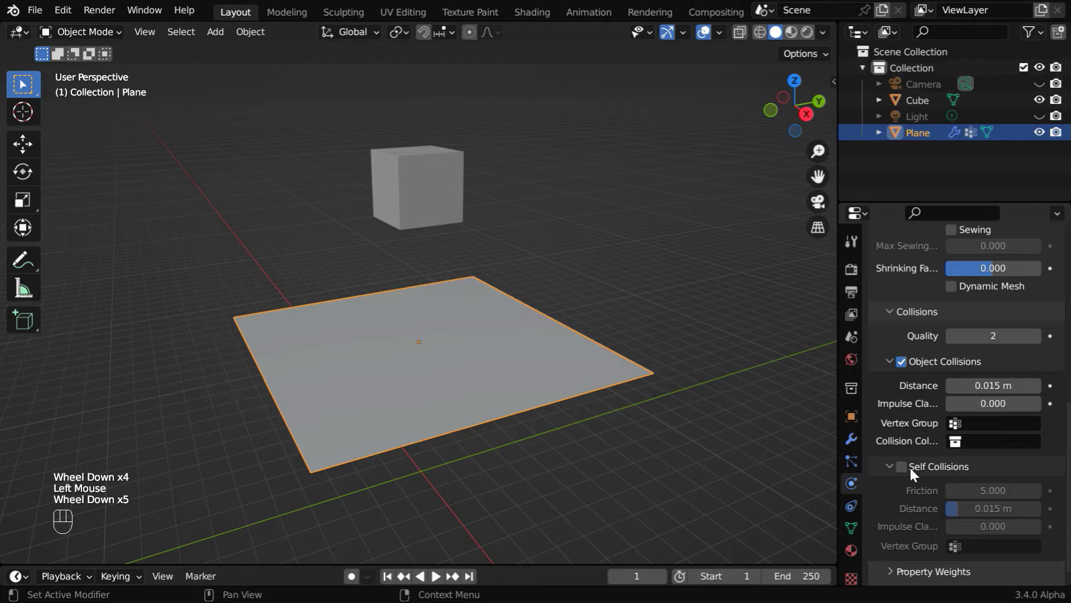
{"action": "left_click", "coordinate": [905, 465]}
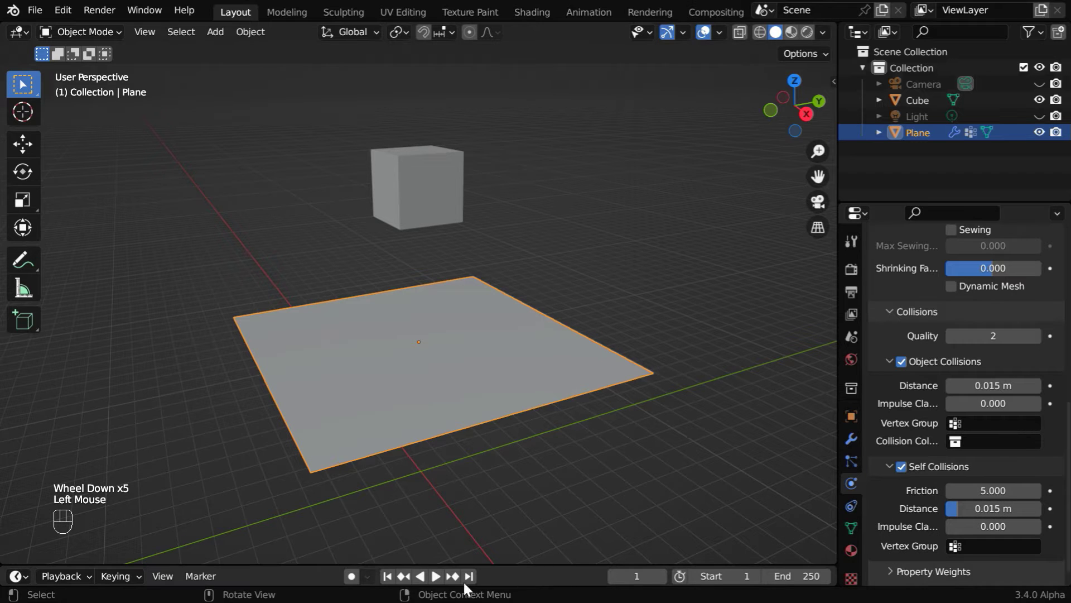
Step: Play the cloth simulation and stop at frame 212 once the plane sags
{"action": "left_click", "coordinate": [437, 576]}
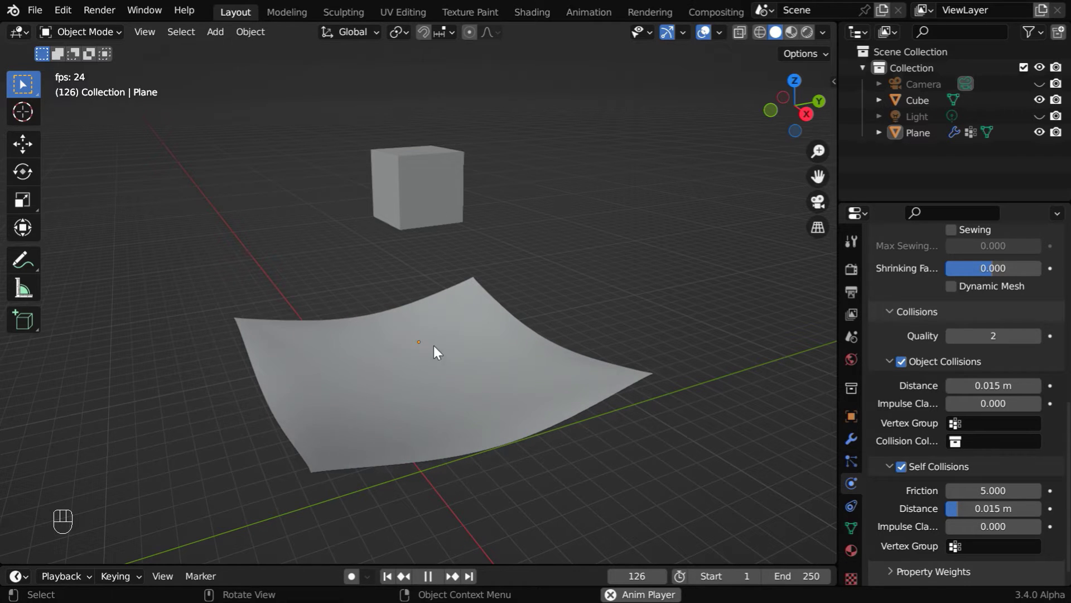
{"action": "middle_click_drag", "start_coordinate": [499, 514], "coordinate": [497, 501]}
{"action": "key", "text": "space"}
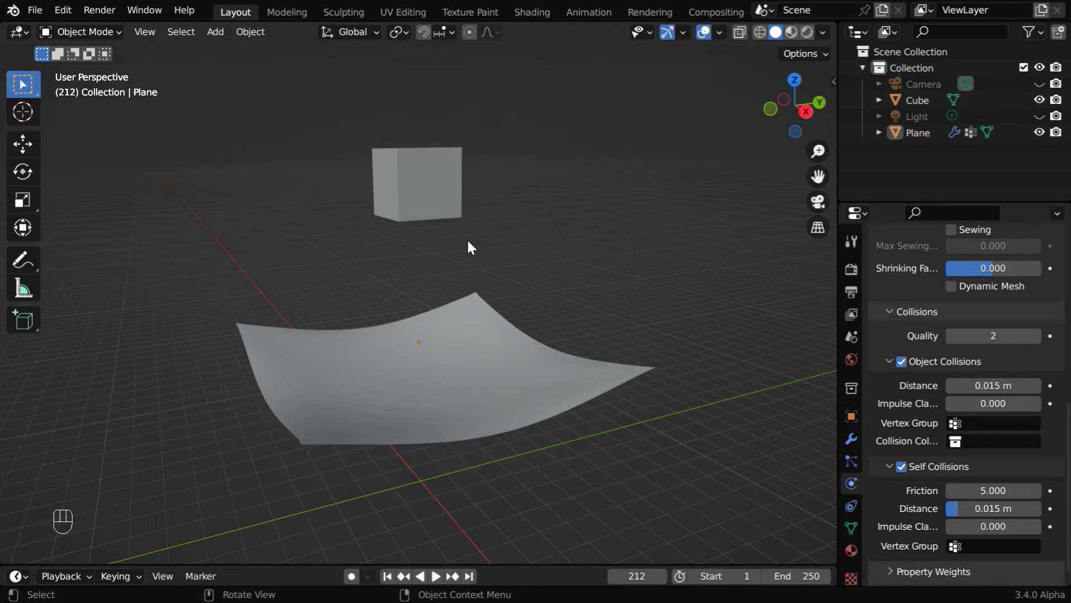
Step: Add Soft Body physics to the cube and turn off Goal
{"action": "left_click", "coordinate": [448, 209]}
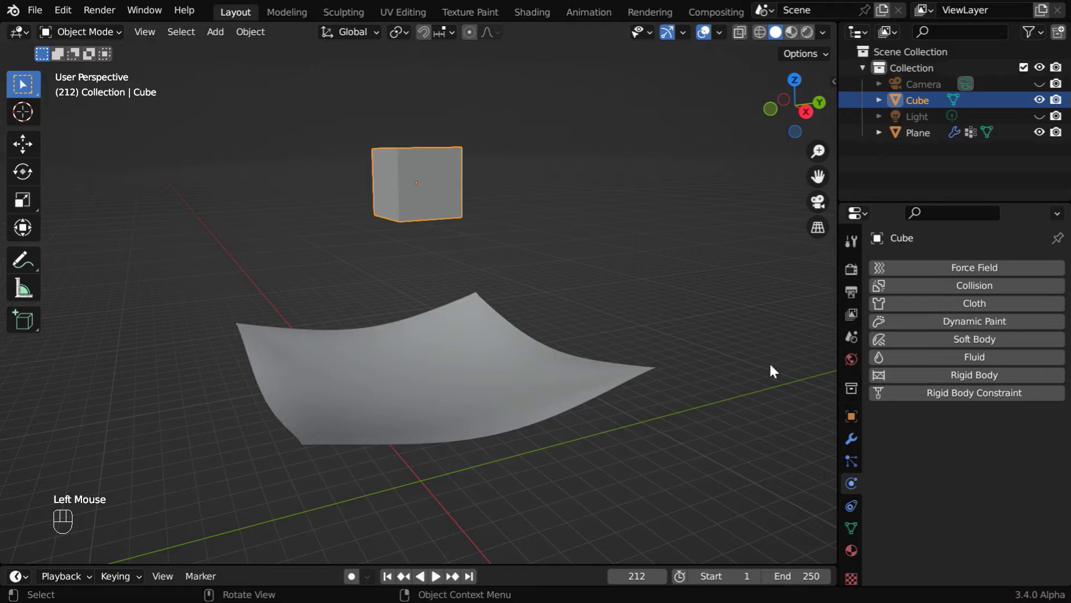
{"action": "left_click", "coordinate": [988, 340]}
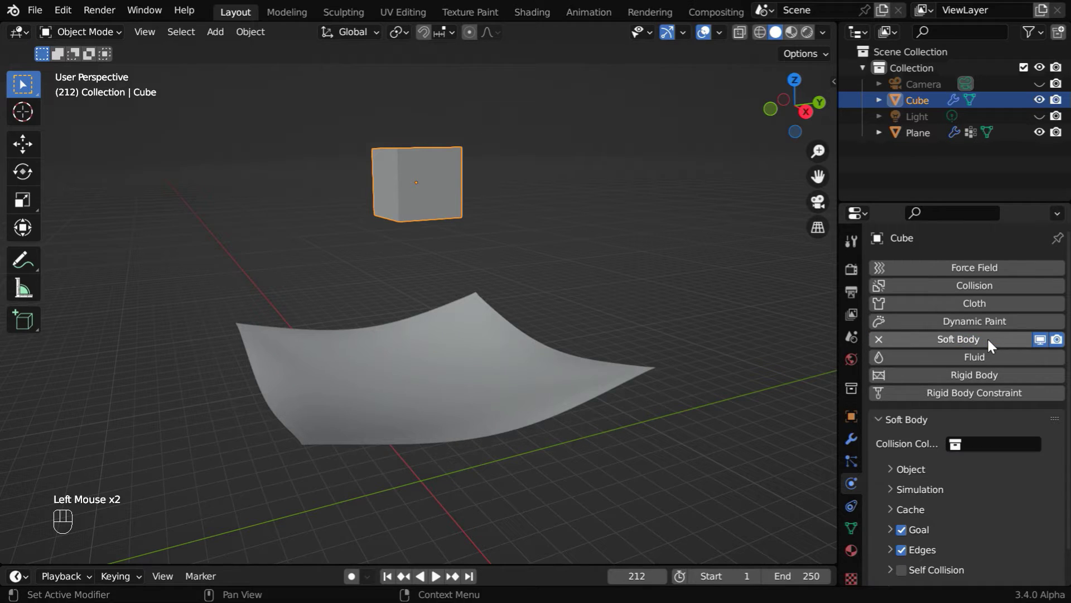
{"action": "scroll", "coordinate": [995, 479], "scroll_direction": "down", "scroll_amount": 1}
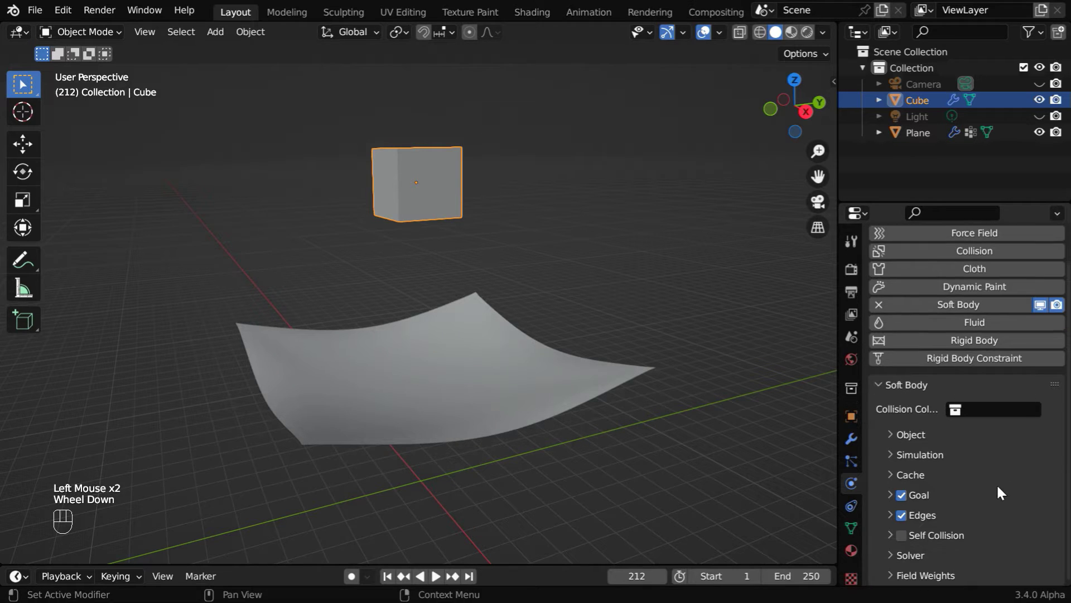
{"action": "left_click", "coordinate": [902, 495]}
Step: Set the soft body edge Pull and Push to 0.990 and Bending to 1.000
{"action": "left_click", "coordinate": [891, 514]}
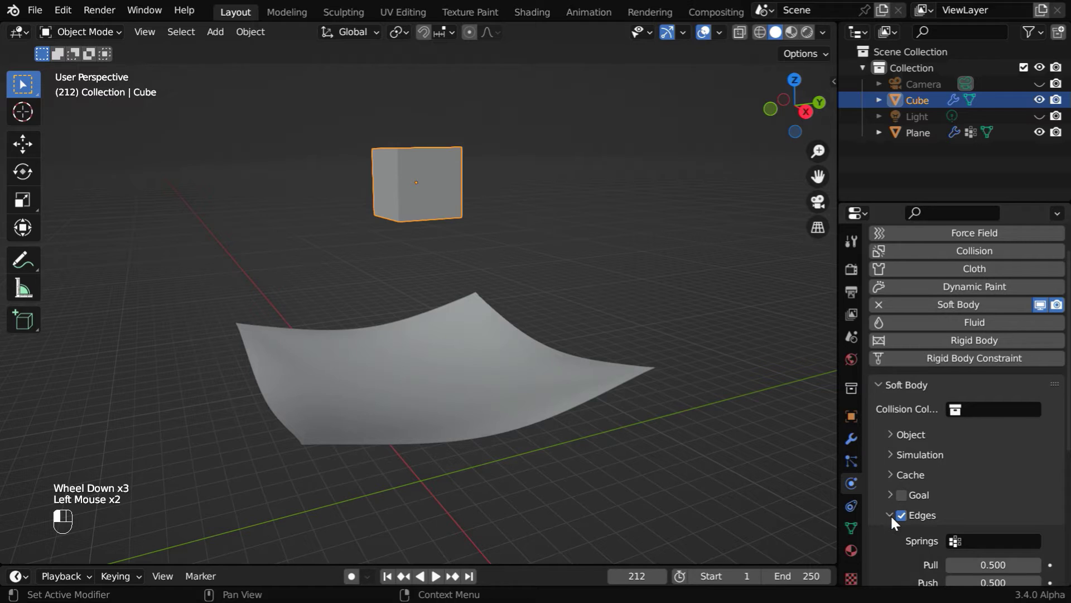
{"action": "scroll", "coordinate": [951, 519], "scroll_direction": "down", "scroll_amount": 4}
{"action": "scroll", "coordinate": [951, 521], "scroll_direction": "down", "scroll_amount": 2}
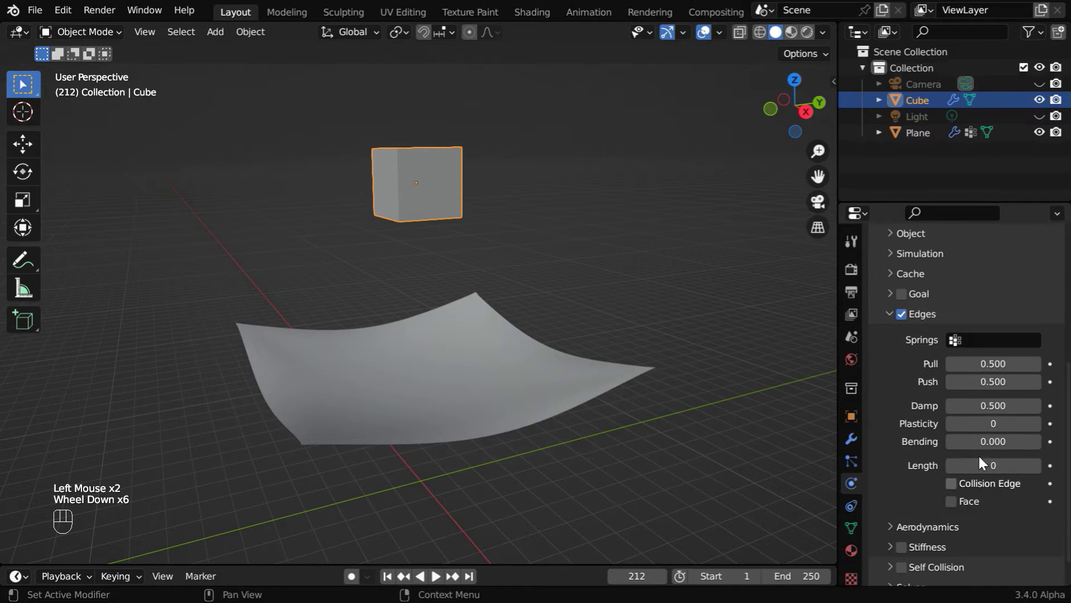
{"action": "left_click", "coordinate": [993, 363]}
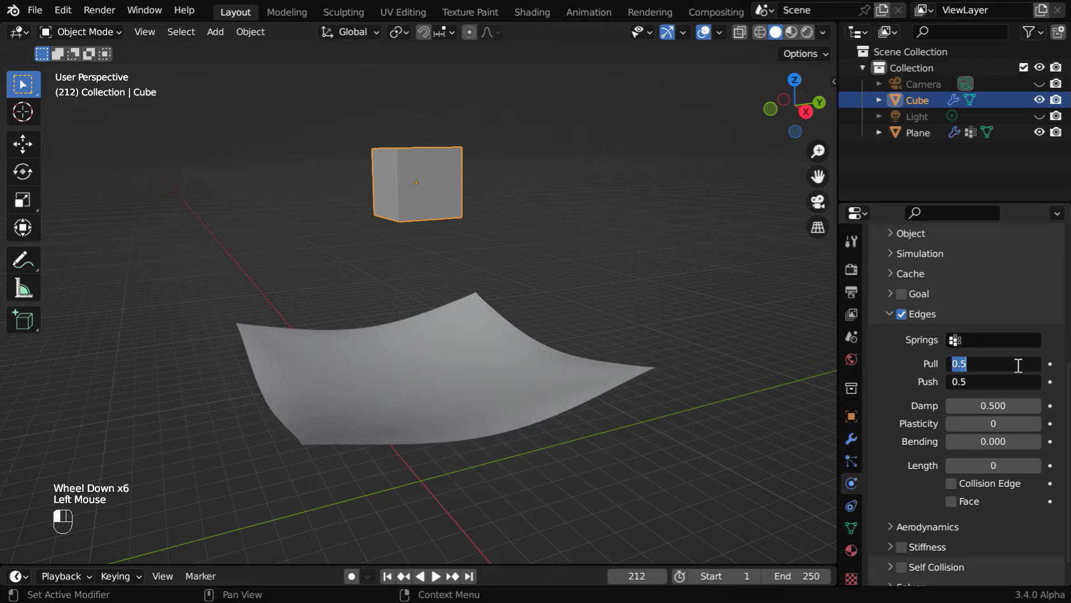
{"action": "type", "text": ".99"}
{"action": "key", "text": "Return"}
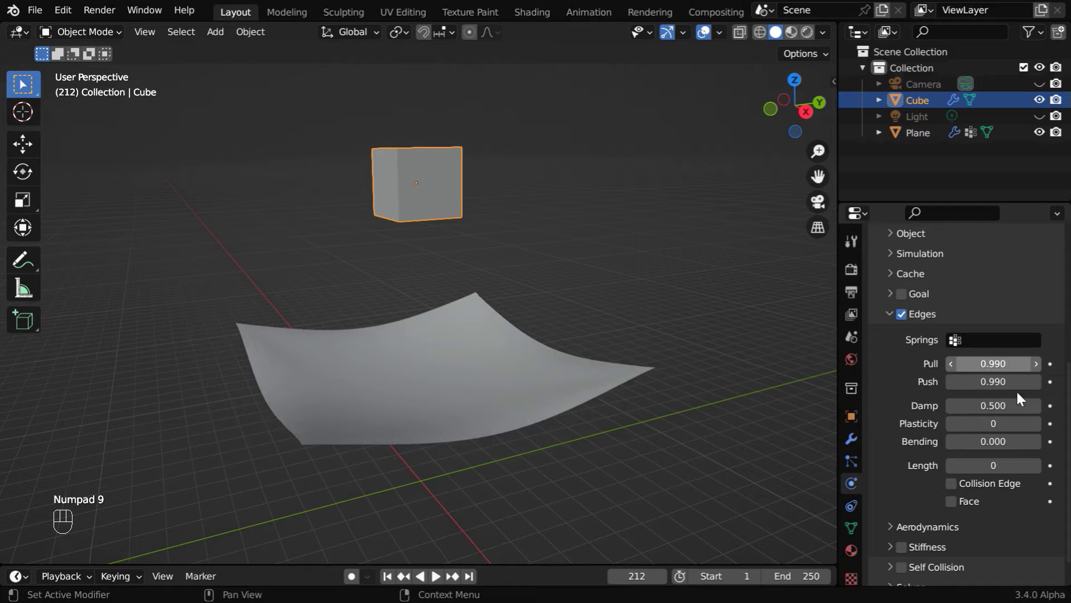
{"action": "left_click", "coordinate": [1021, 442]}
{"action": "type", "text": "1"}
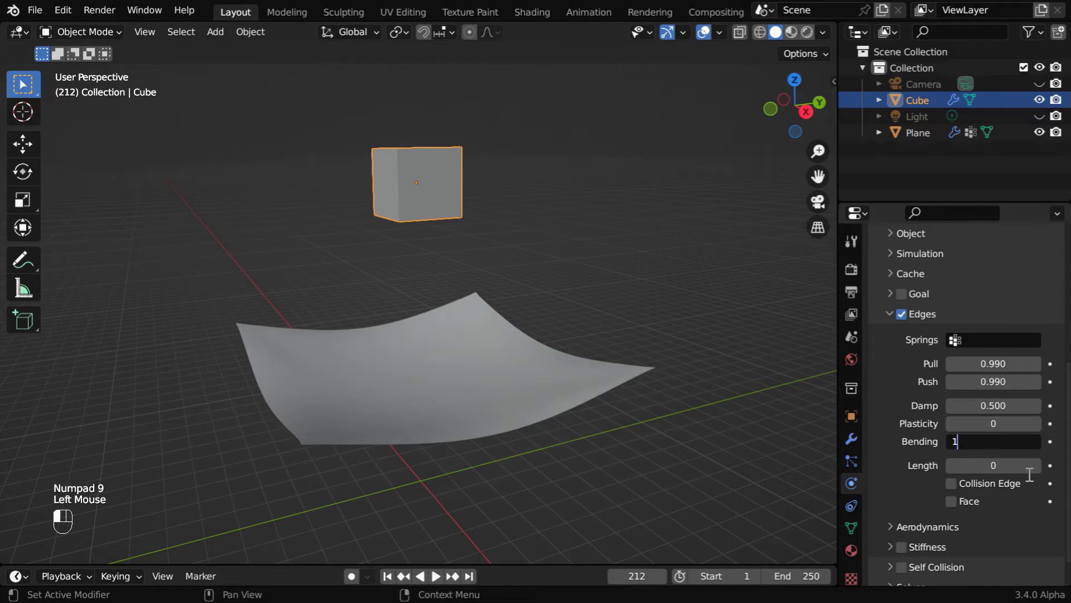
{"action": "left_click", "coordinate": [1027, 471]}
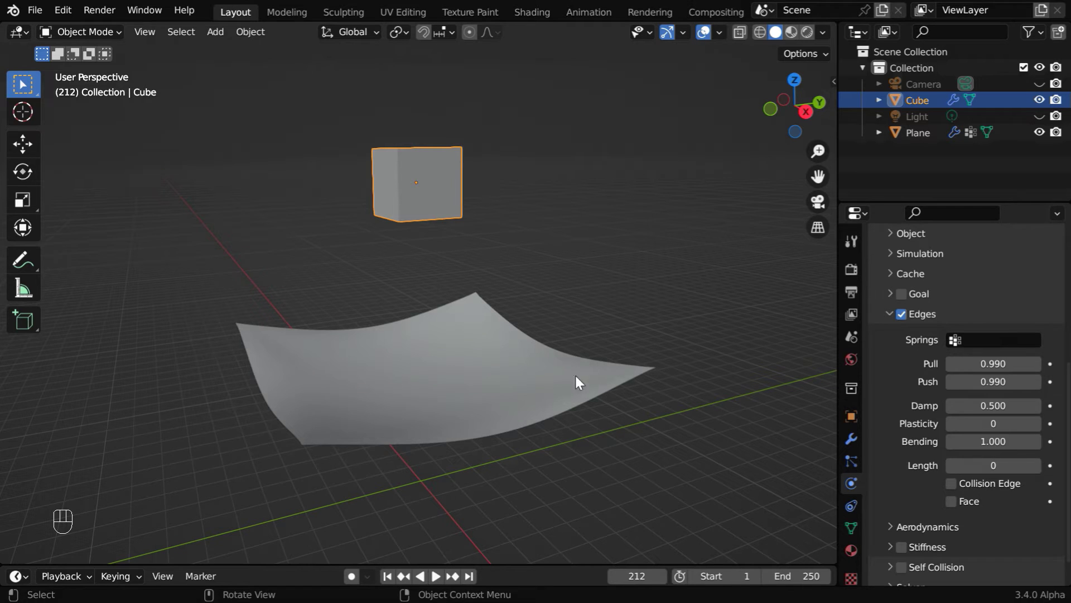
{"action": "scroll", "coordinate": [959, 405], "scroll_direction": "up", "scroll_amount": 6}
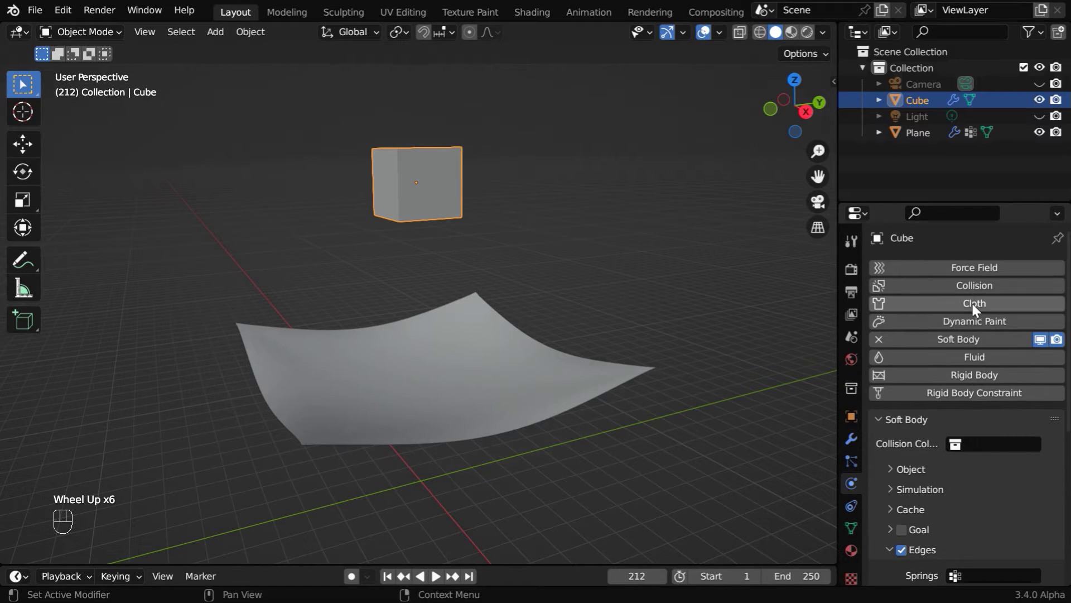
Step: Add Collision to the cube with soft body and cloth damping 0.750, then select the plane
{"action": "left_click", "coordinate": [984, 284]}
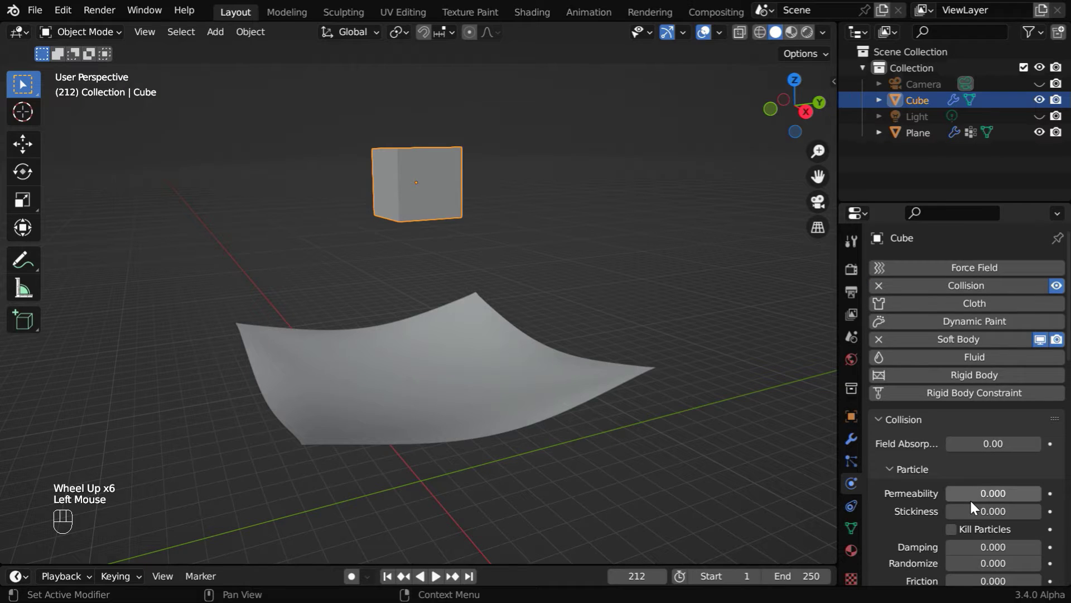
{"action": "scroll", "coordinate": [971, 501], "scroll_direction": "down", "scroll_amount": 5}
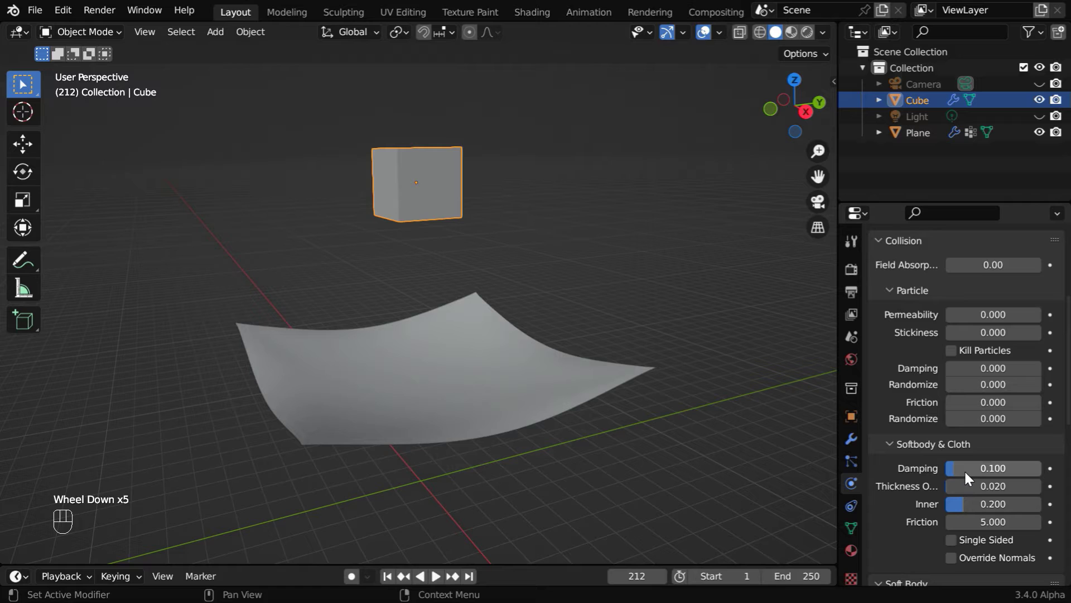
{"action": "left_click", "coordinate": [978, 468]}
{"action": "type", "text": "."}
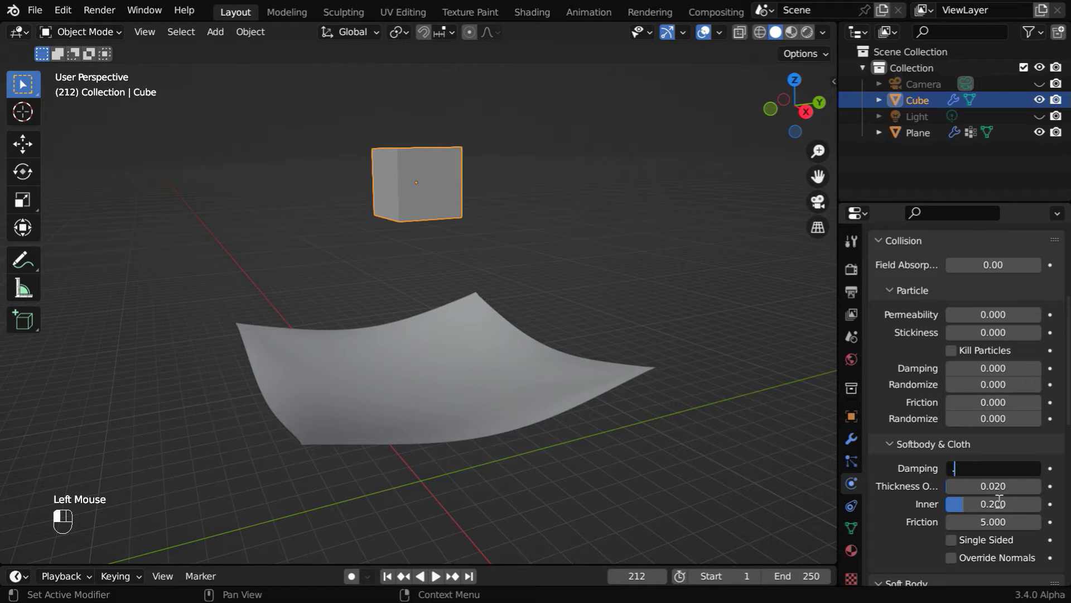
{"action": "type", "text": "75"}
{"action": "key", "text": "Return"}
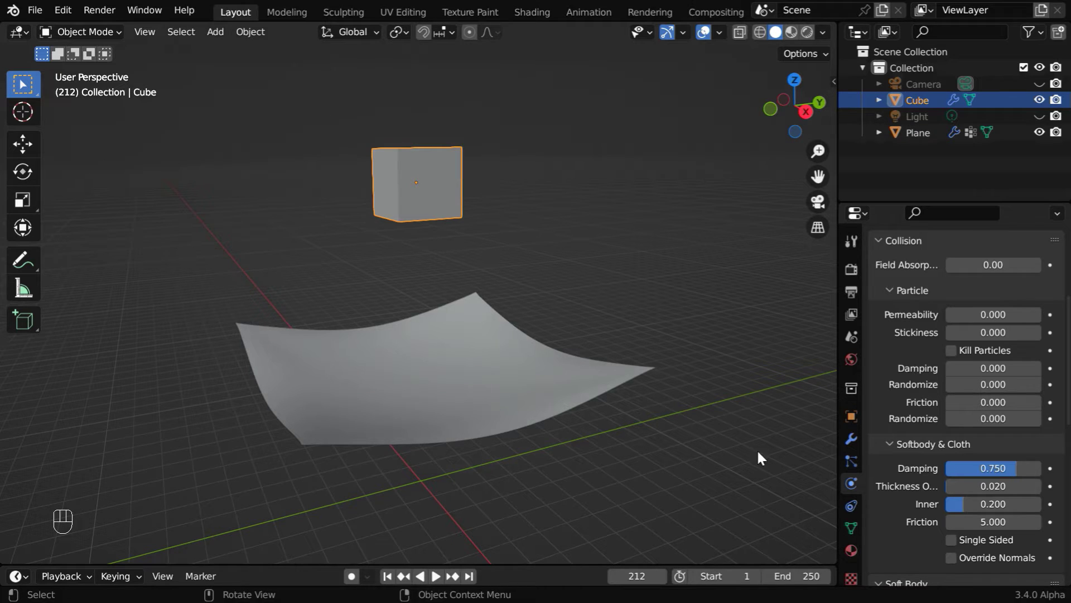
{"action": "left_click", "coordinate": [574, 382]}
Step: Add Collision physics to the cloth plane with soft body and cloth damping 0.750
{"action": "scroll", "coordinate": [942, 467], "scroll_direction": "up", "scroll_amount": 5}
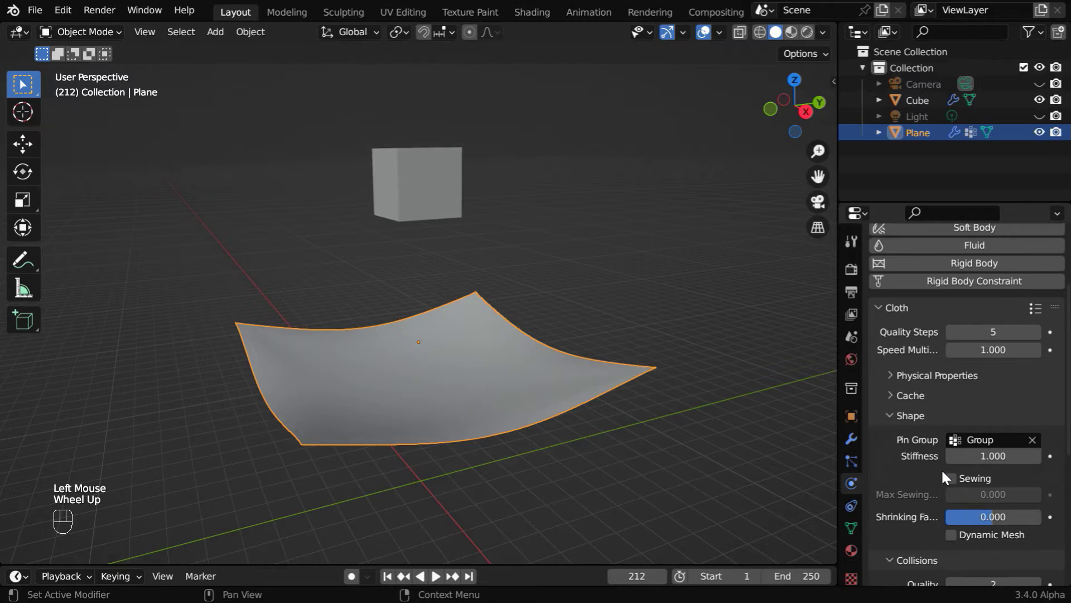
{"action": "left_click", "coordinate": [980, 285]}
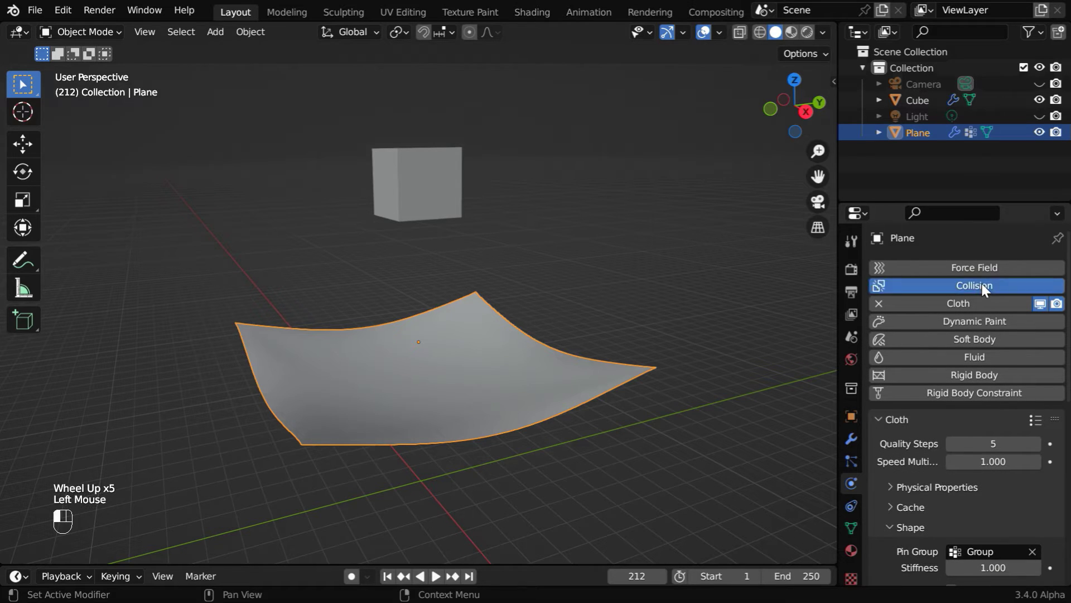
{"action": "scroll", "coordinate": [977, 468], "scroll_direction": "down", "scroll_amount": 6}
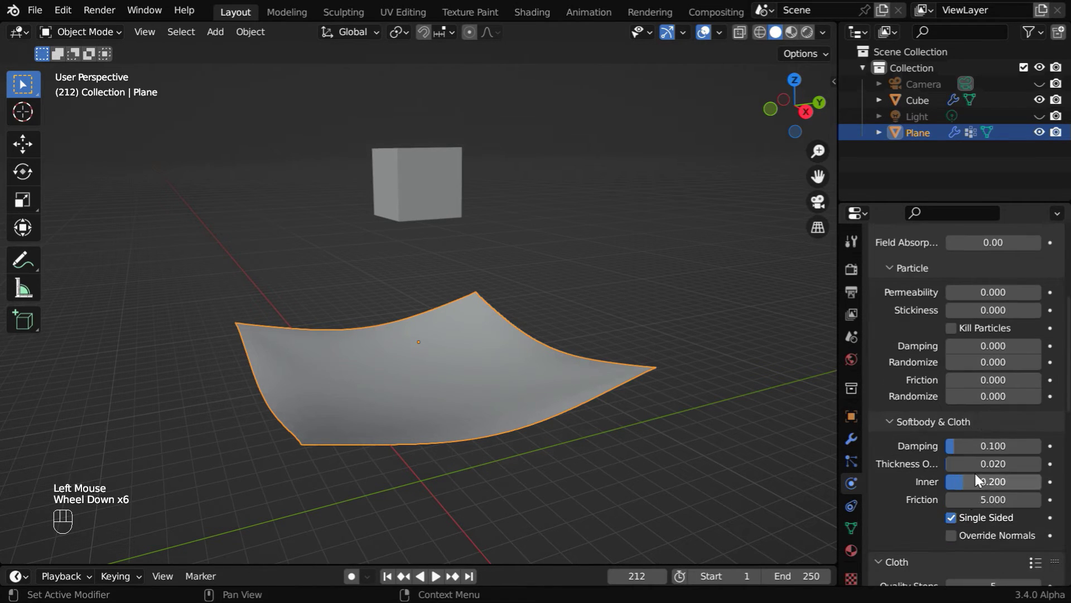
{"action": "left_click", "coordinate": [974, 447]}
{"action": "key", "text": "BackSpace"}
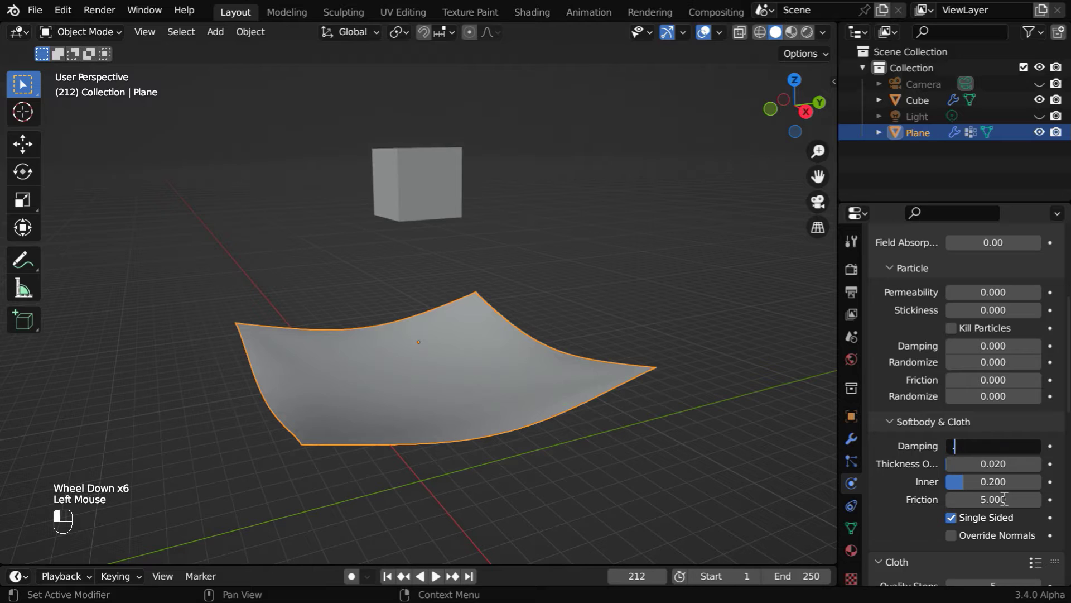
{"action": "type", "text": ".75"}
{"action": "key", "text": "Return"}
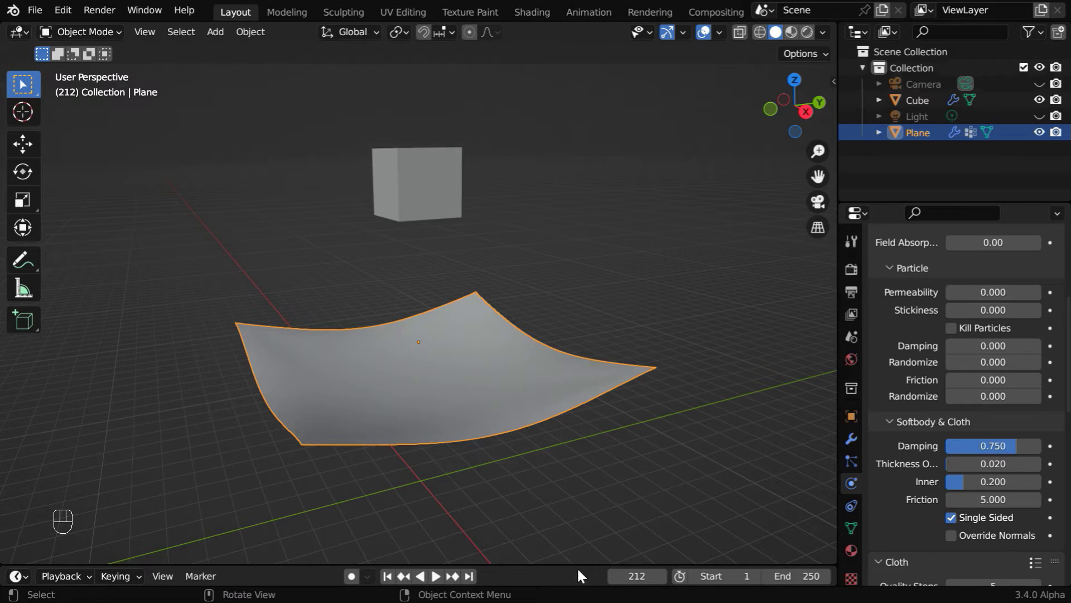
Step: Replay the simulation from frame 1 to 229, then orbit to view the cloth from below and above
{"action": "left_click", "coordinate": [390, 574]}
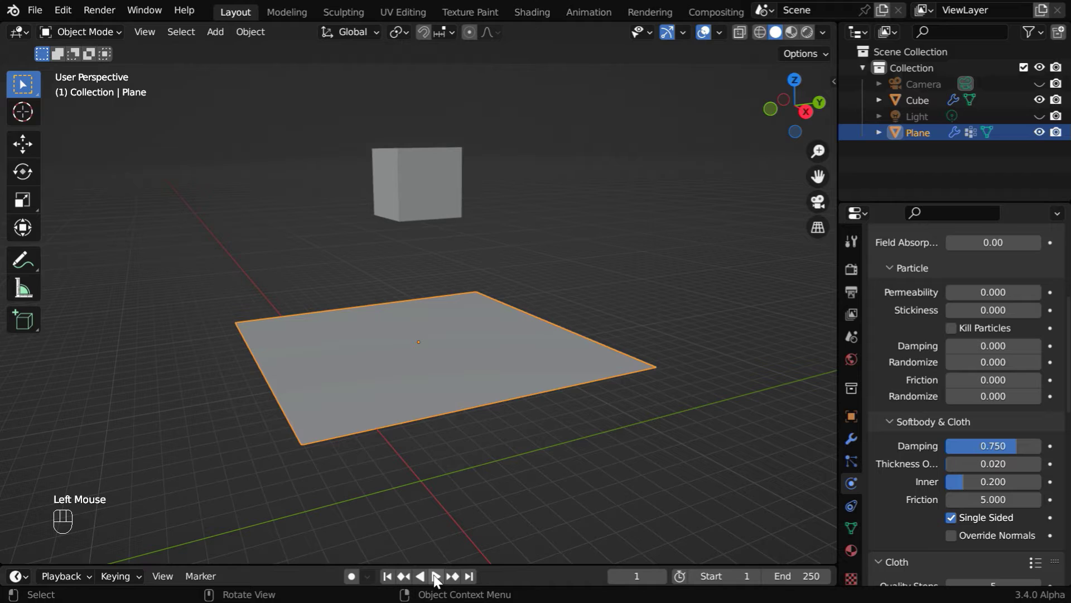
{"action": "left_click", "coordinate": [436, 576]}
{"action": "left_click", "coordinate": [578, 481]}
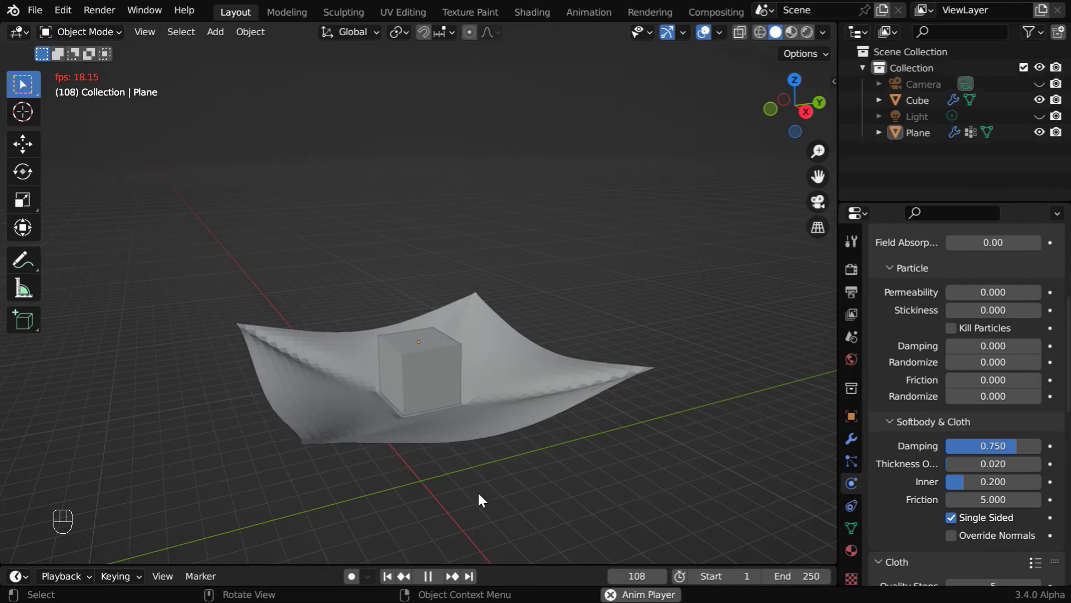
{"action": "mouse_move", "coordinate": [518, 492]}
{"action": "middle_mouse_down"}
{"action": "mouse_move", "coordinate": [507, 509]}
{"action": "mouse_move", "coordinate": [527, 504]}
{"action": "middle_mouse_up"}
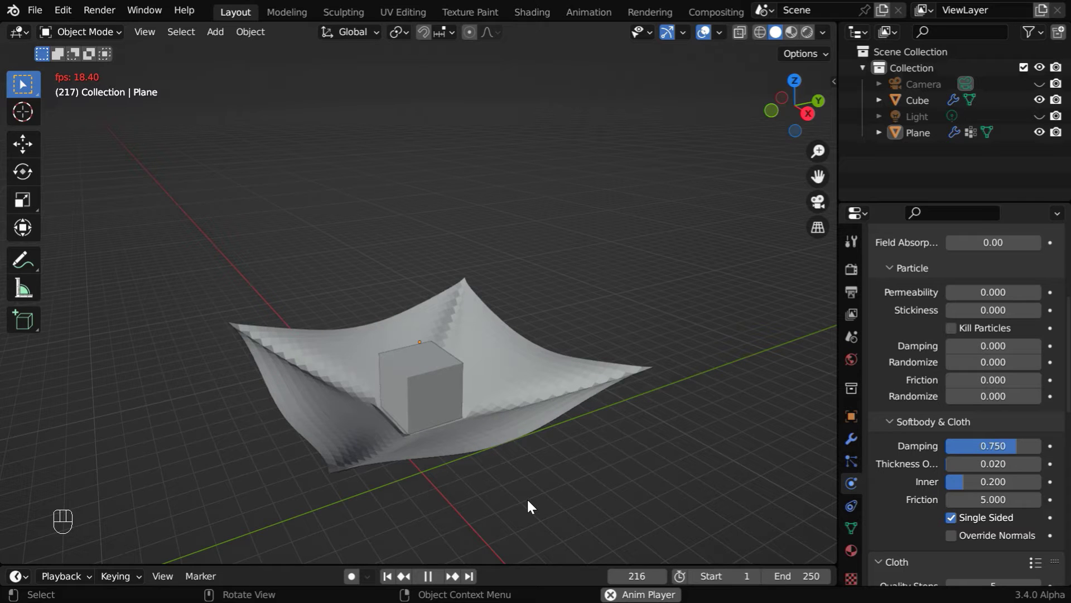
{"action": "key", "text": "space"}
{"action": "middle_click_drag", "start_coordinate": [527, 497], "coordinate": [508, 309]}
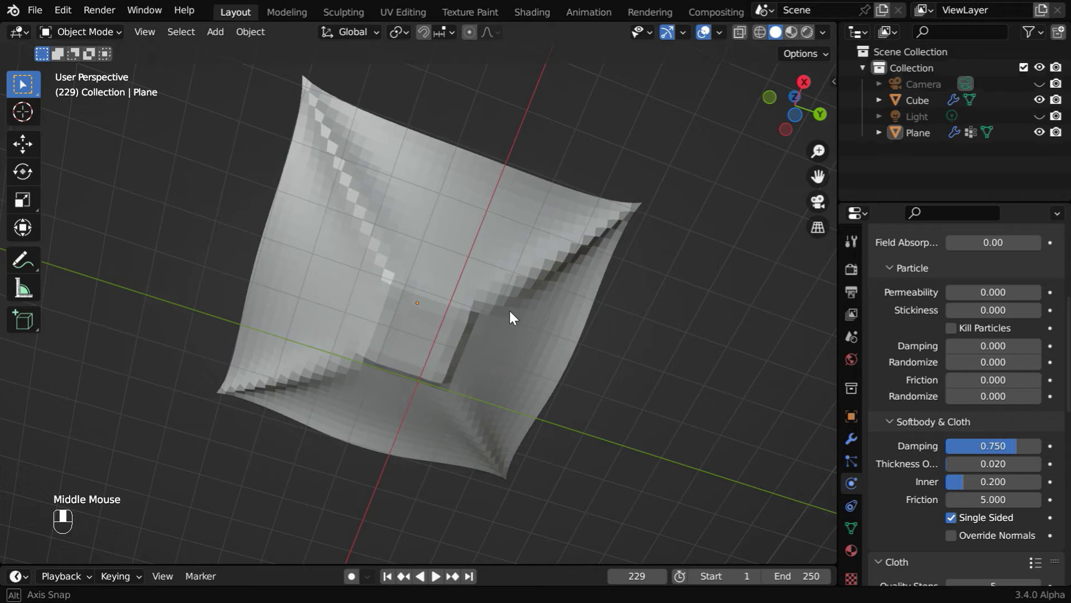
{"action": "middle_click_drag", "start_coordinate": [503, 355], "coordinate": [489, 529]}
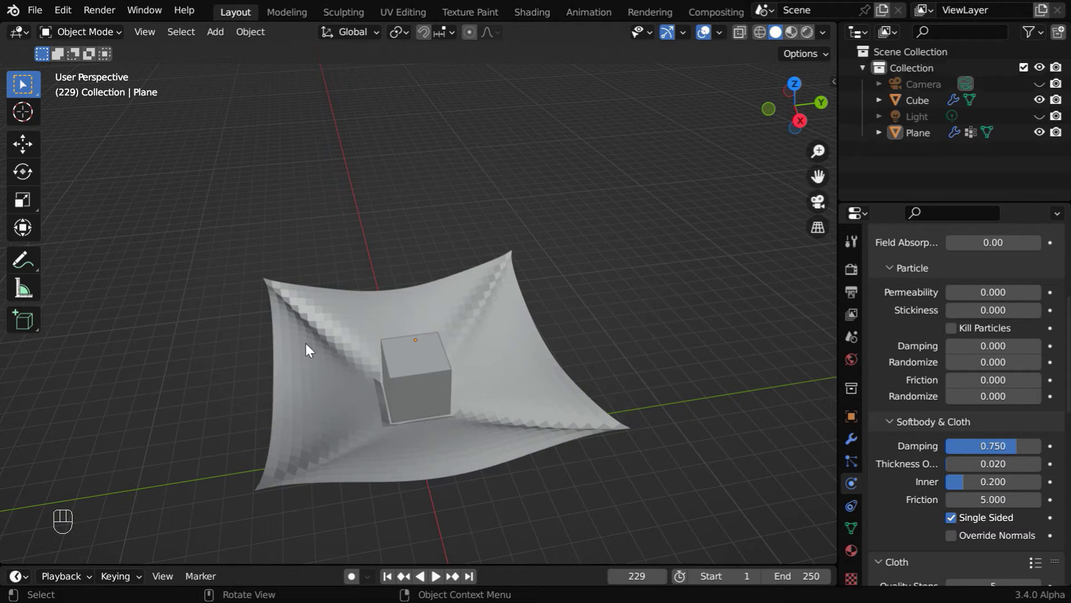
Step: Apply Shade Smooth to the cloth plane, then deselect it and orbit around the drape
{"action": "left_click", "coordinate": [289, 427]}
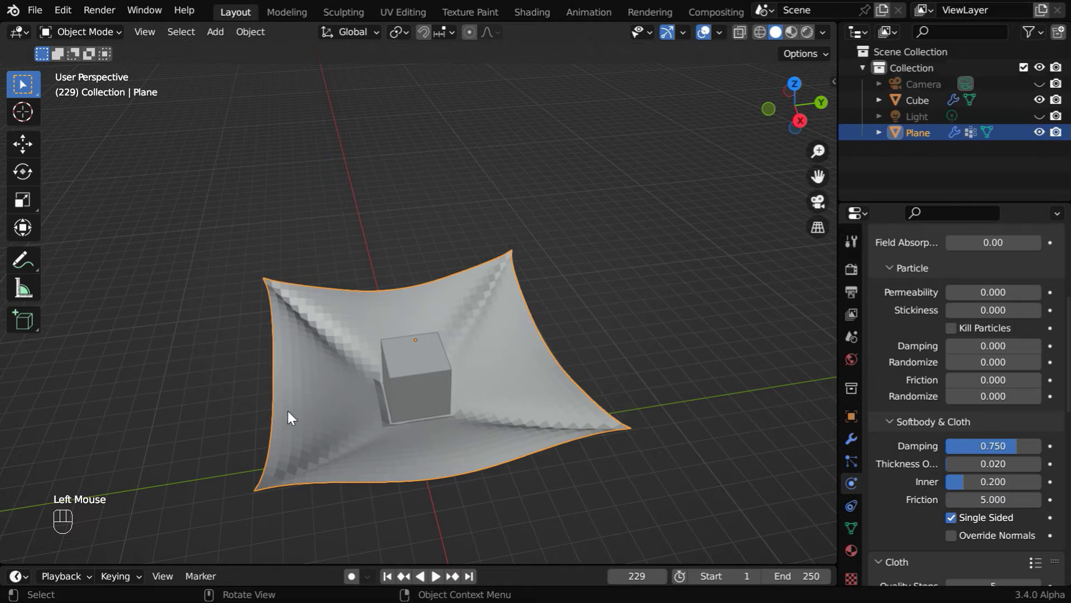
{"action": "left_click", "coordinate": [250, 34]}
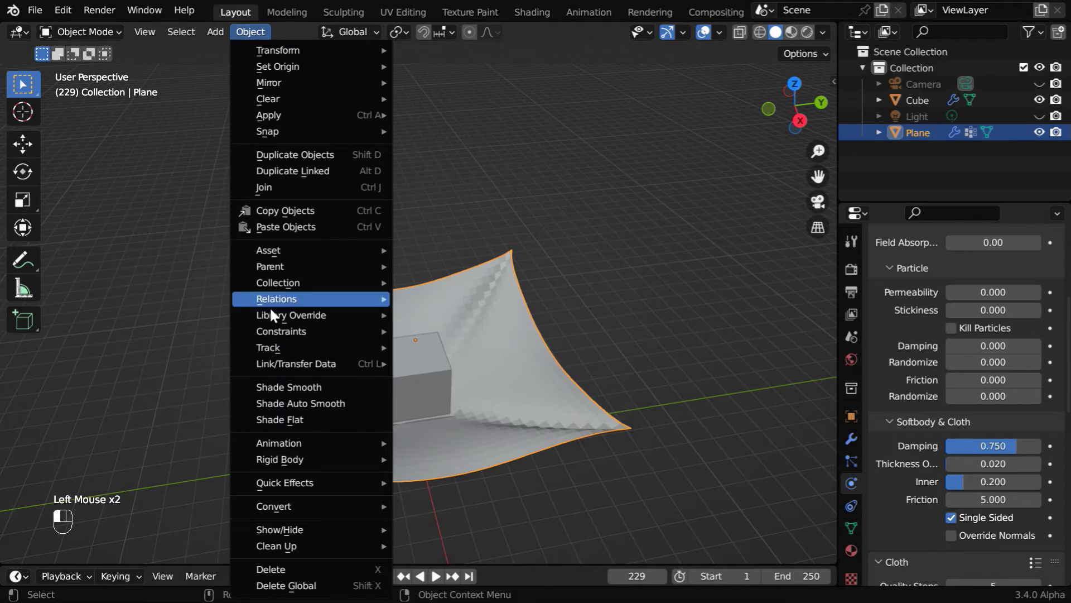
{"action": "left_click", "coordinate": [302, 388]}
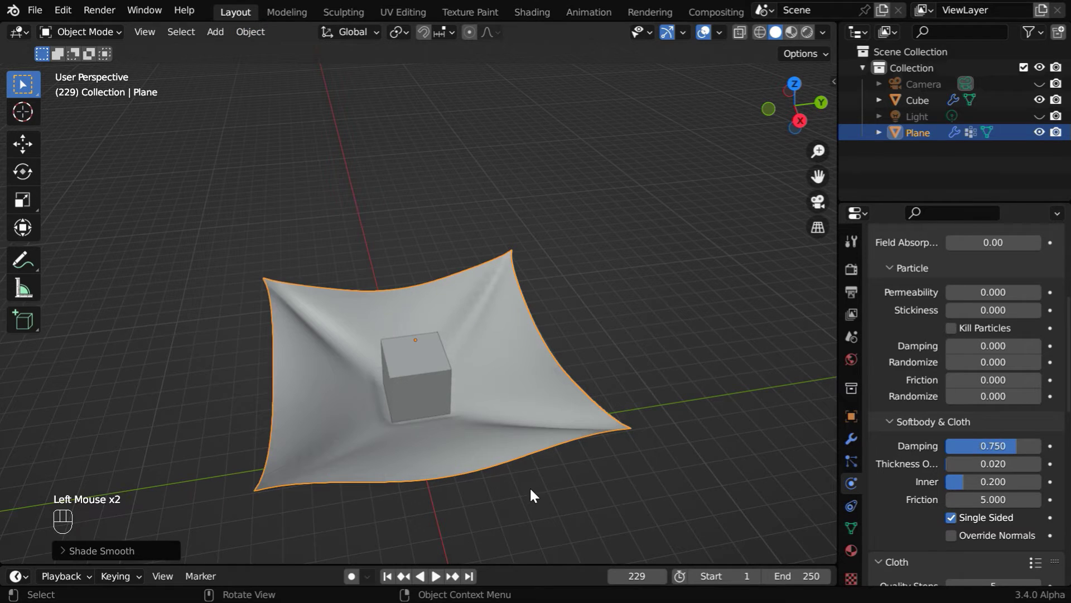
{"action": "left_click", "coordinate": [560, 507]}
{"action": "middle_click_drag", "start_coordinate": [561, 507], "coordinate": [577, 485]}
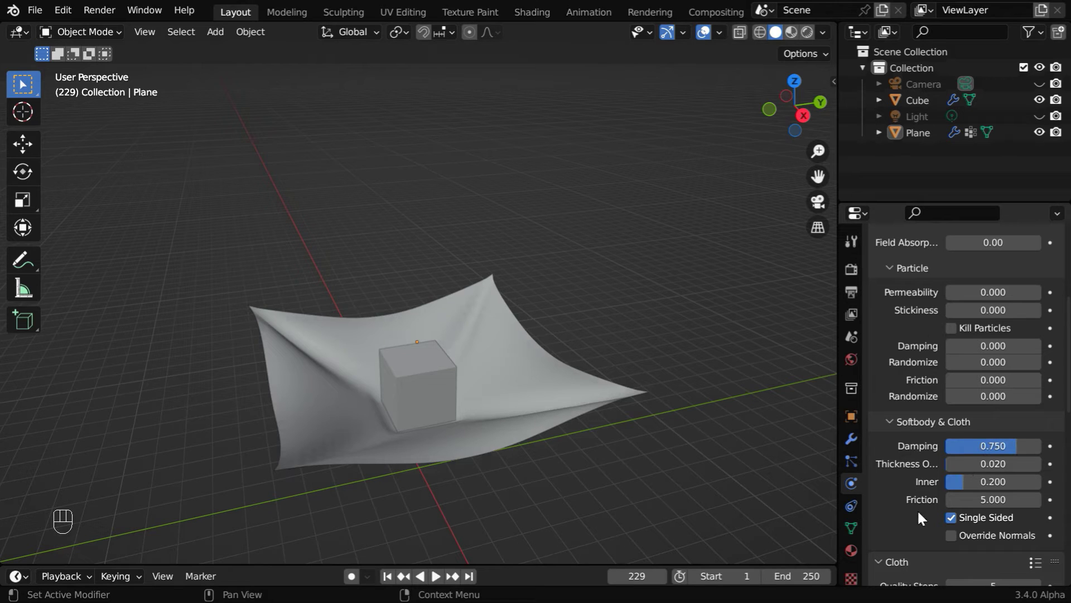
Step: Inspect the plane's Cloth and Collision modifiers and physics, then show the cube's Softbody and Collision stack
{"action": "left_click", "coordinate": [850, 439]}
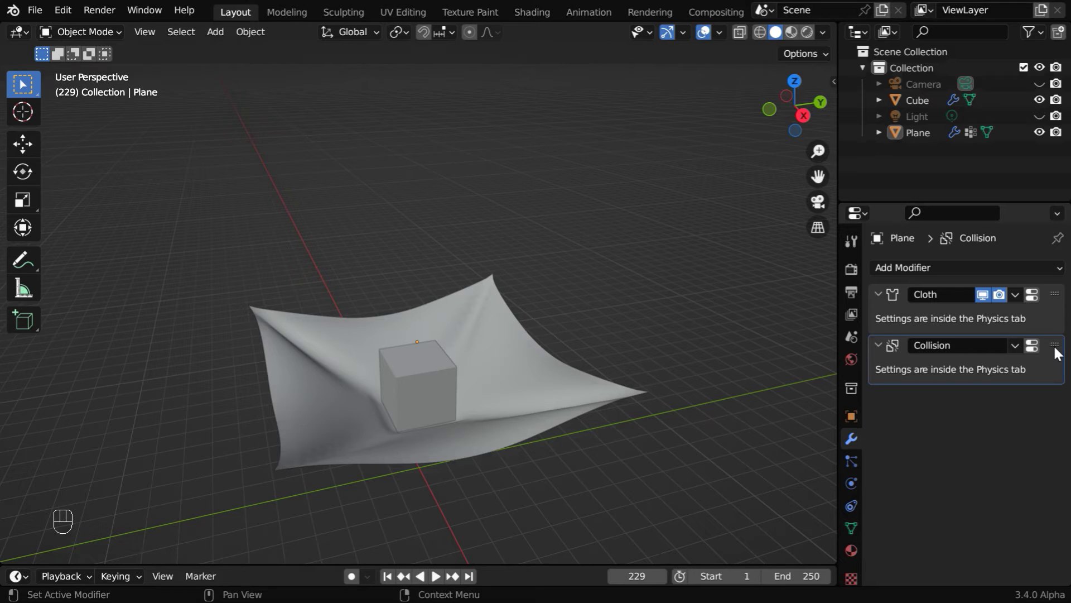
{"action": "left_click_drag", "start_coordinate": [1053, 344], "coordinate": [1052, 366]}
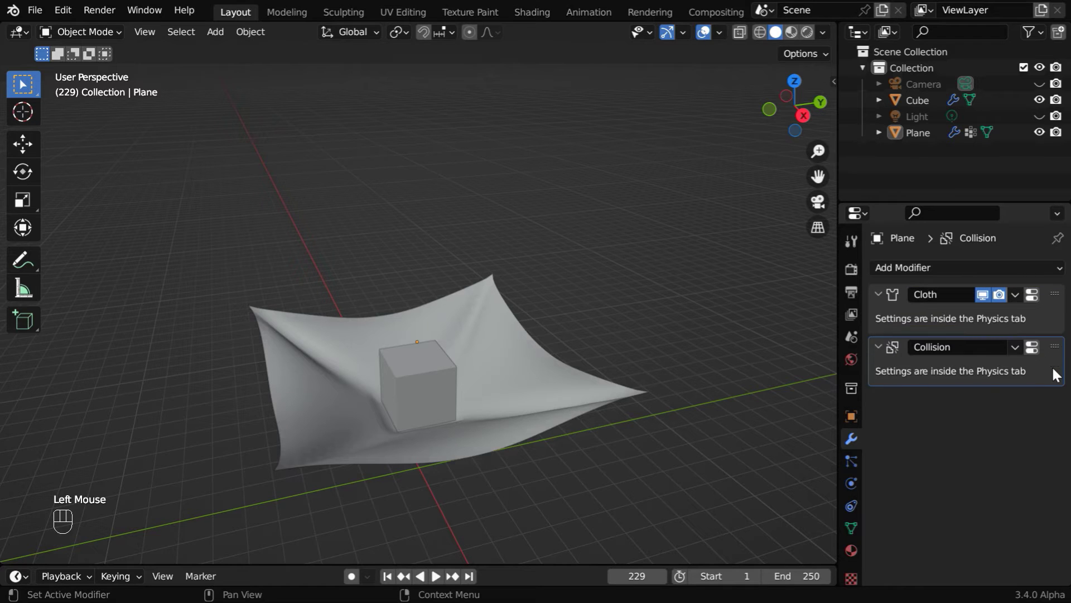
{"action": "left_click", "coordinate": [852, 483]}
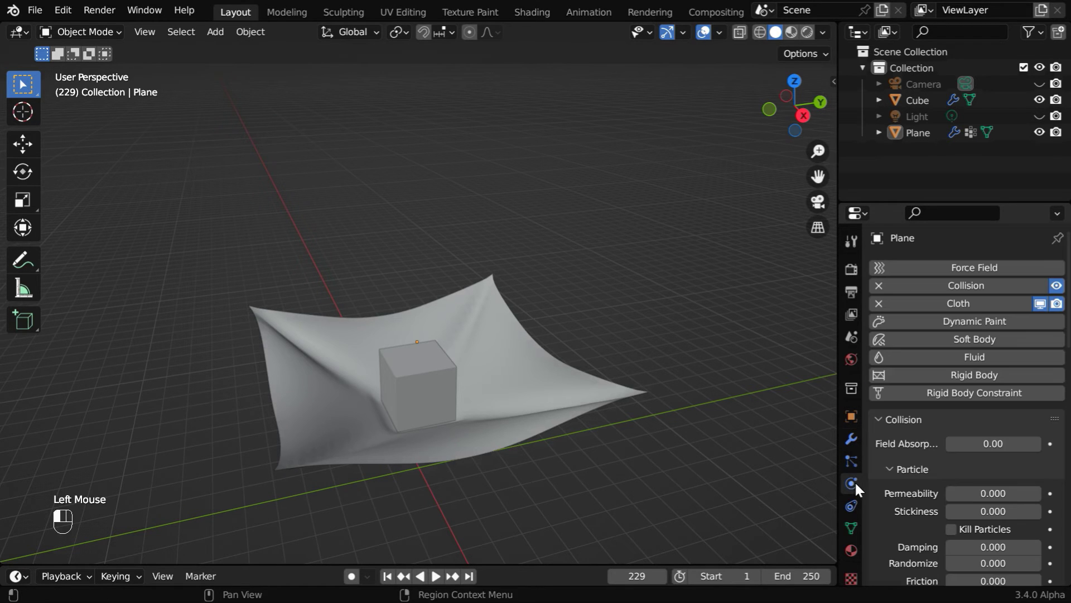
{"action": "scroll", "coordinate": [1005, 480], "scroll_direction": "down", "scroll_amount": 2}
{"action": "scroll", "coordinate": [1007, 498], "scroll_direction": "down", "scroll_amount": 3}
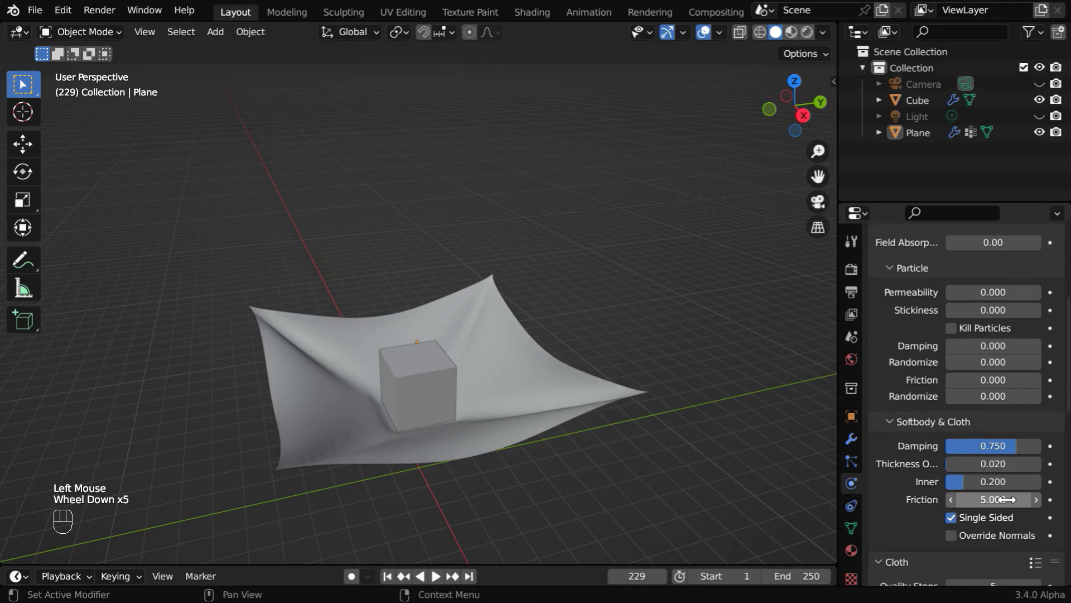
{"action": "scroll", "coordinate": [1005, 482], "scroll_direction": "up", "scroll_amount": 5}
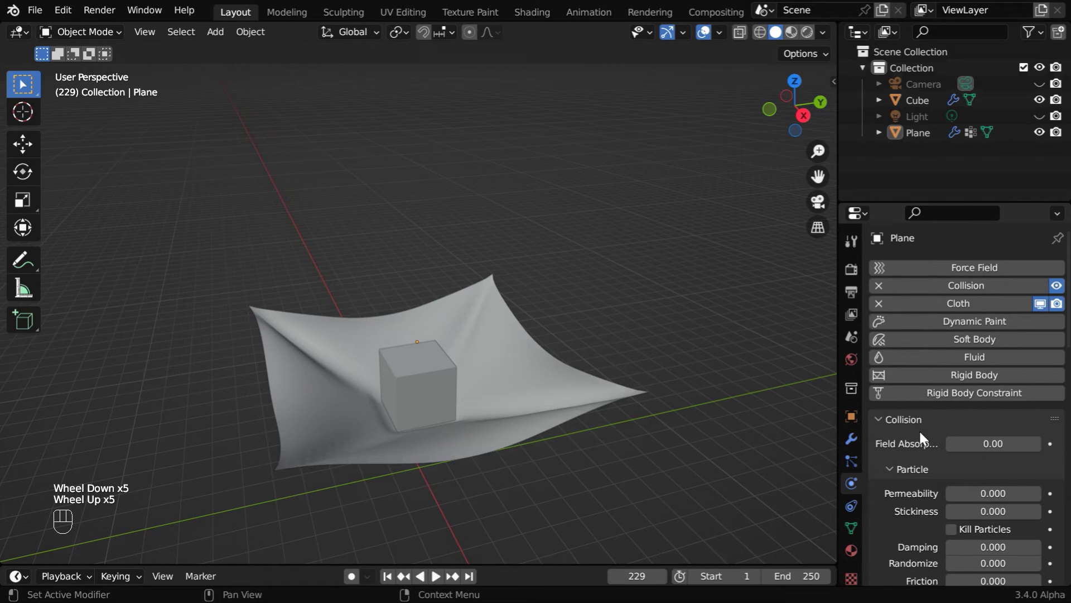
{"action": "left_click", "coordinate": [855, 438]}
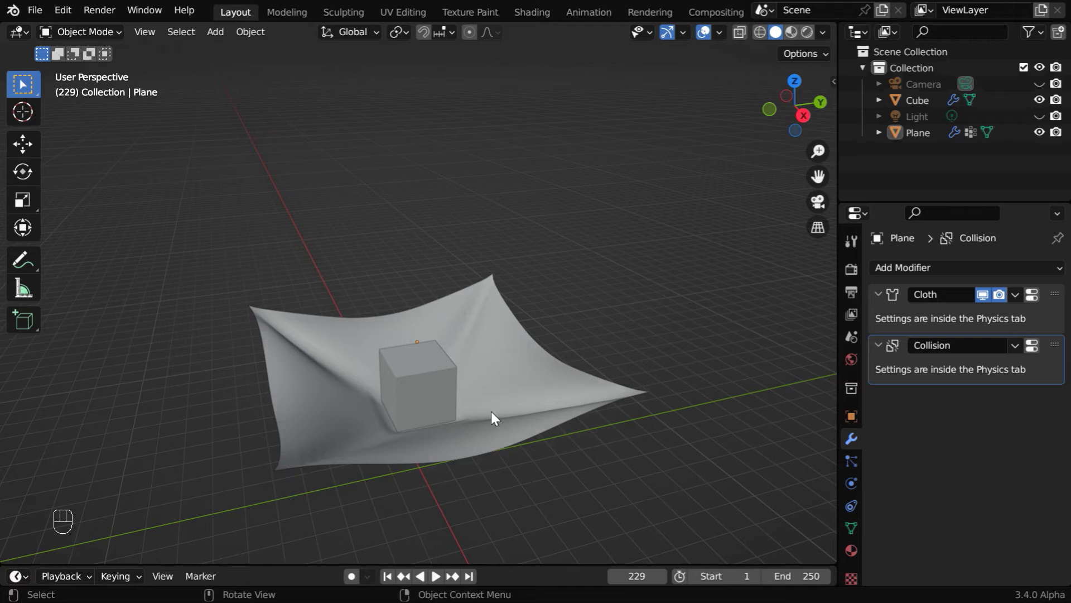
{"action": "left_click", "coordinate": [427, 384]}
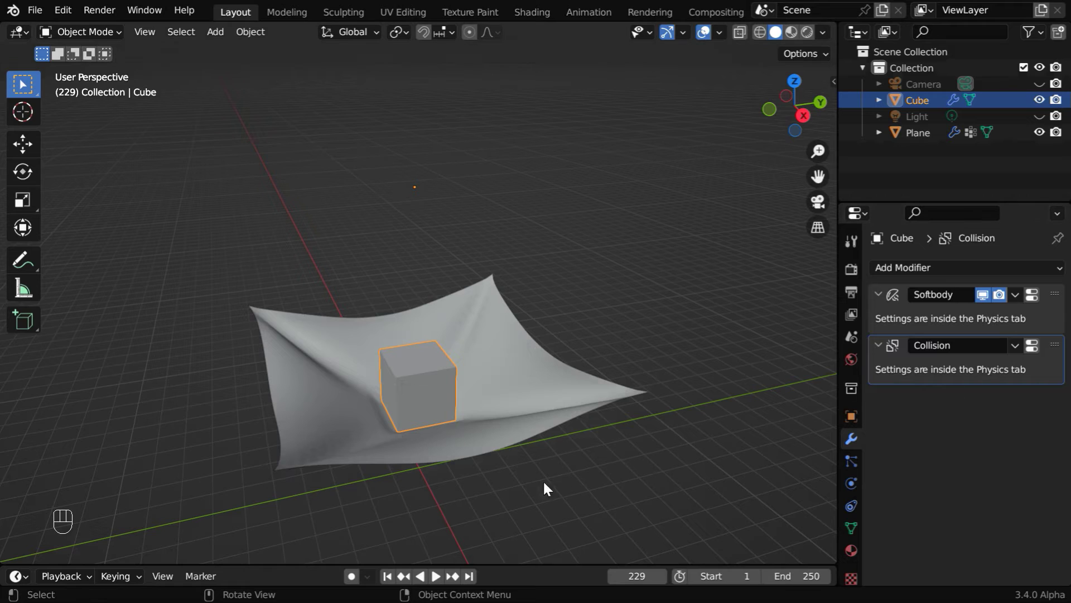
Step: Replay the simulation from frame 1 to frame 234, watching the cloth drape over the cube
{"action": "left_click", "coordinate": [511, 485]}
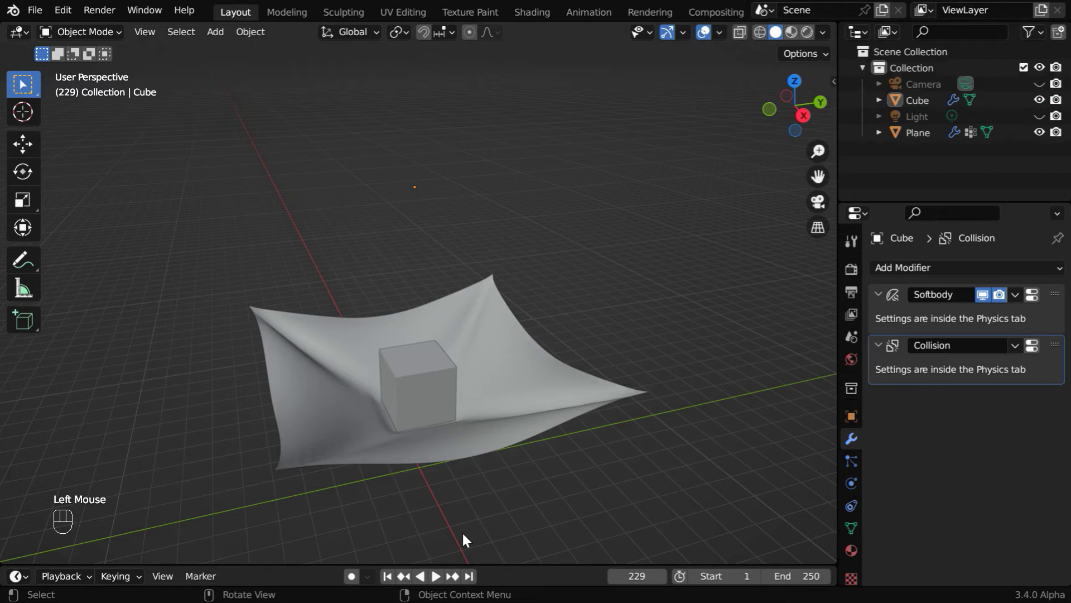
{"action": "left_click", "coordinate": [387, 576]}
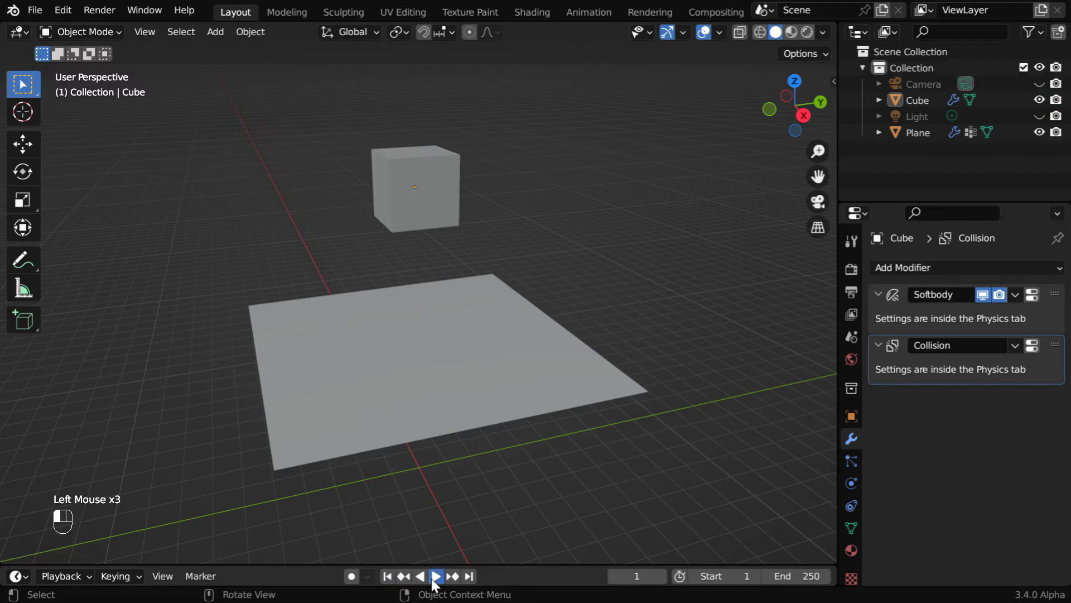
{"action": "left_click", "coordinate": [434, 577]}
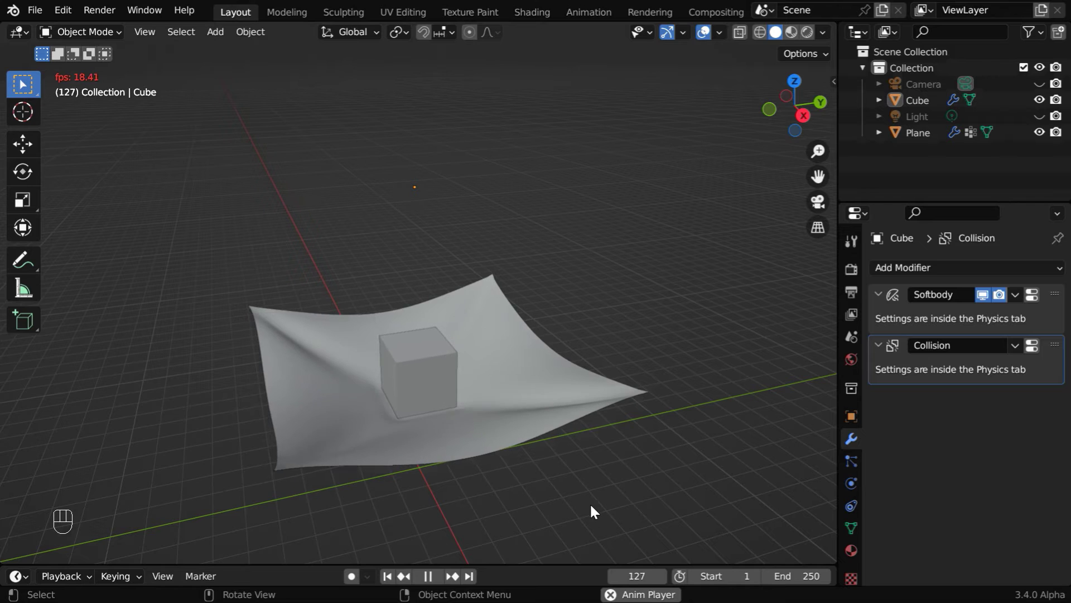
{"action": "middle_click_drag", "start_coordinate": [586, 502], "coordinate": [591, 462]}
Step: Select the cloth plane, stop at frame 239, and show its 0.015 m cloth collision distances
{"action": "left_click", "coordinate": [594, 425]}
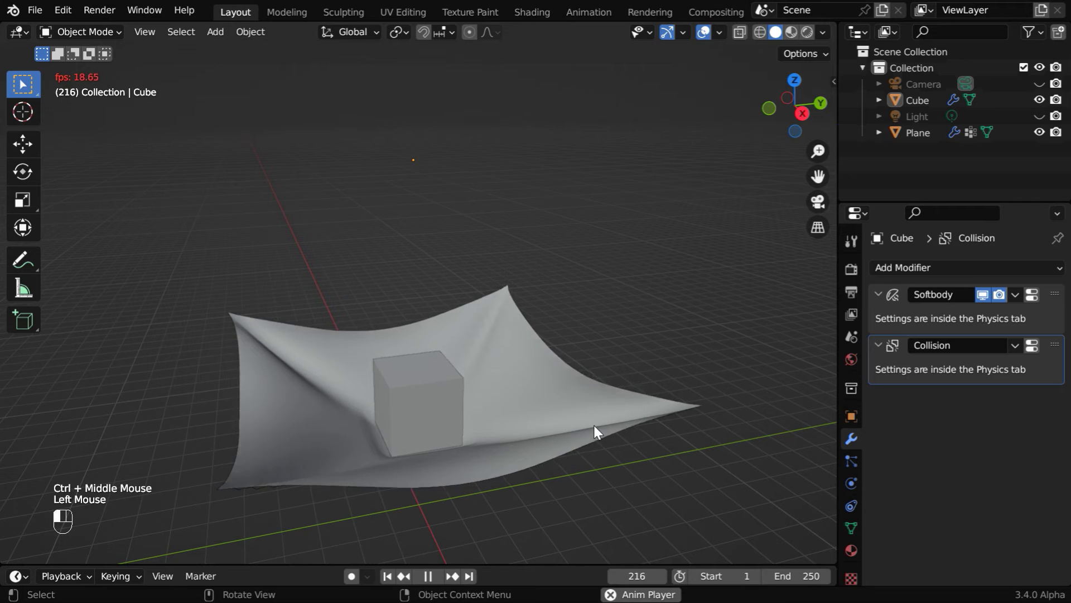
{"action": "left_click", "coordinate": [427, 576]}
{"action": "left_click", "coordinate": [852, 484]}
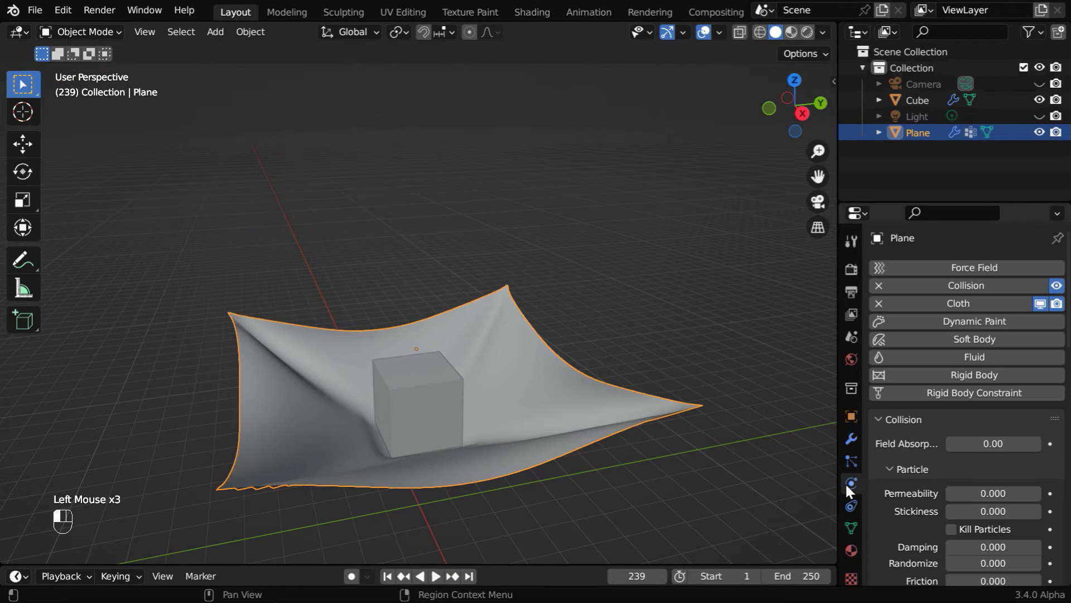
{"action": "scroll", "coordinate": [944, 495], "scroll_direction": "down", "scroll_amount": 3}
{"action": "scroll", "coordinate": [946, 499], "scroll_direction": "down", "scroll_amount": 4}
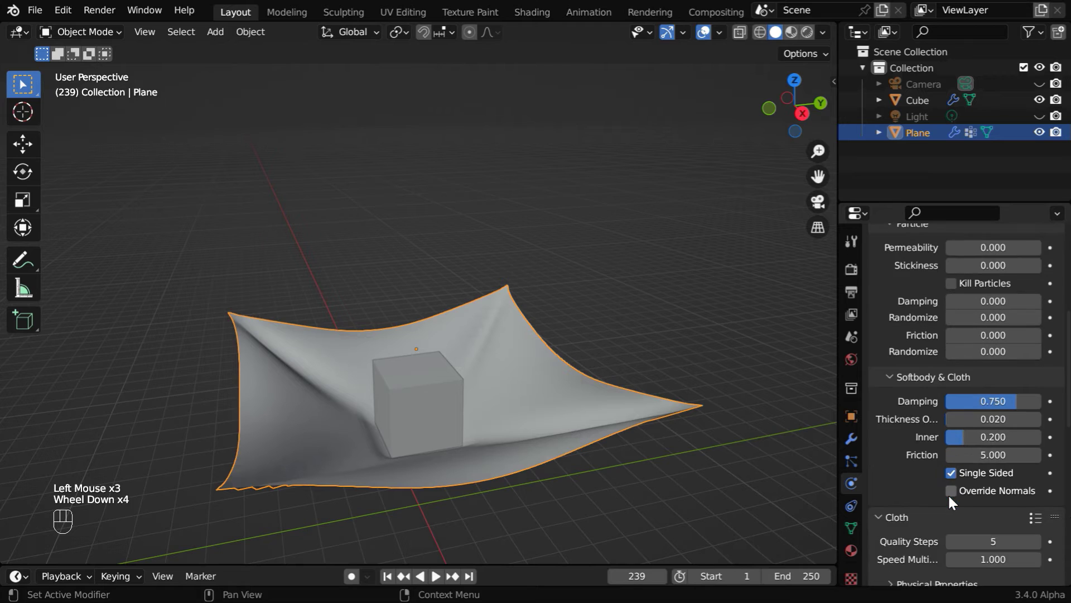
{"action": "scroll", "coordinate": [952, 503], "scroll_direction": "down", "scroll_amount": 6}
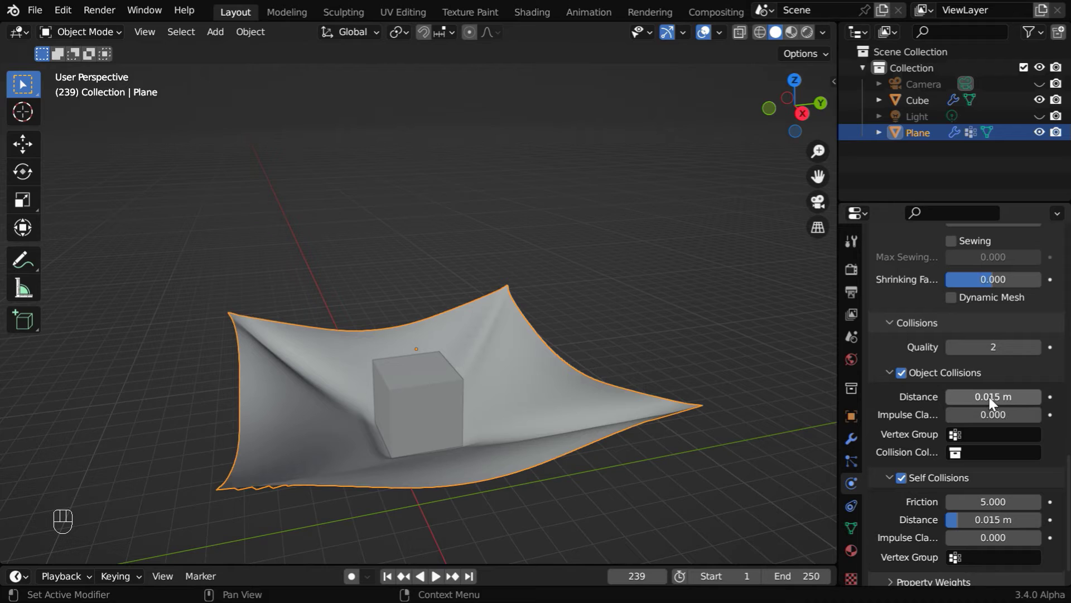
Step: Keyframe the cloth's Object Collisions distance at 0.1 m on frame 30
{"action": "left_click", "coordinate": [637, 576]}
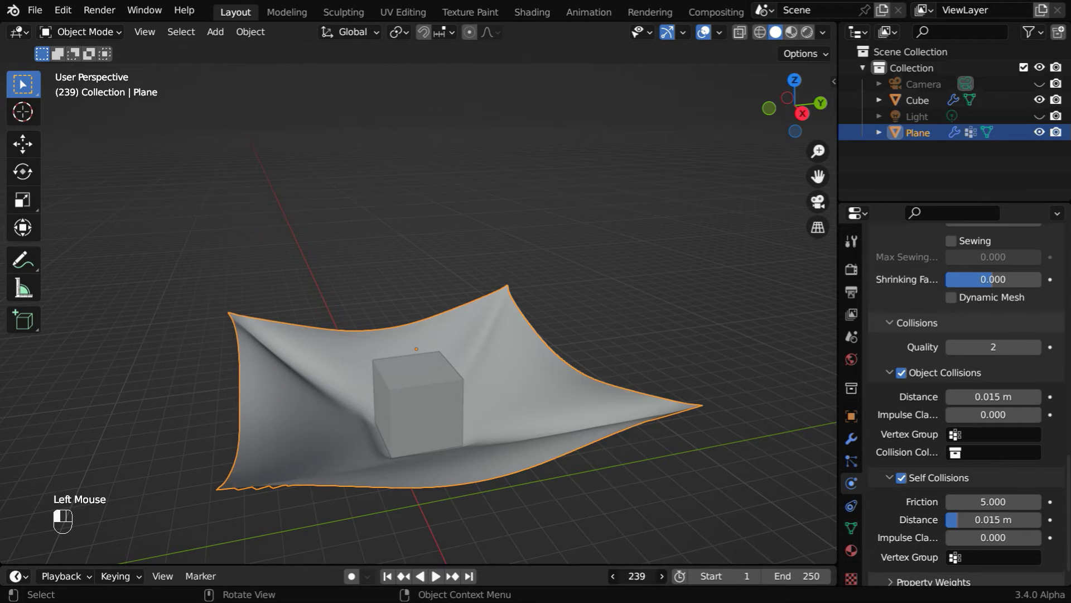
{"action": "type", "text": "30"}
{"action": "key", "text": "Return"}
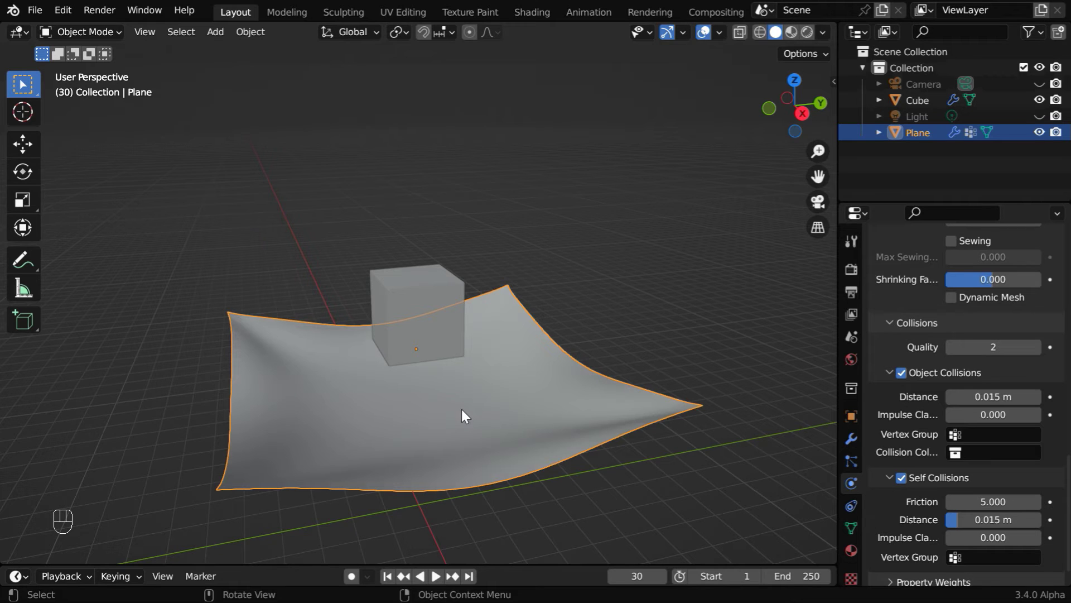
{"action": "left_click", "coordinate": [1004, 398]}
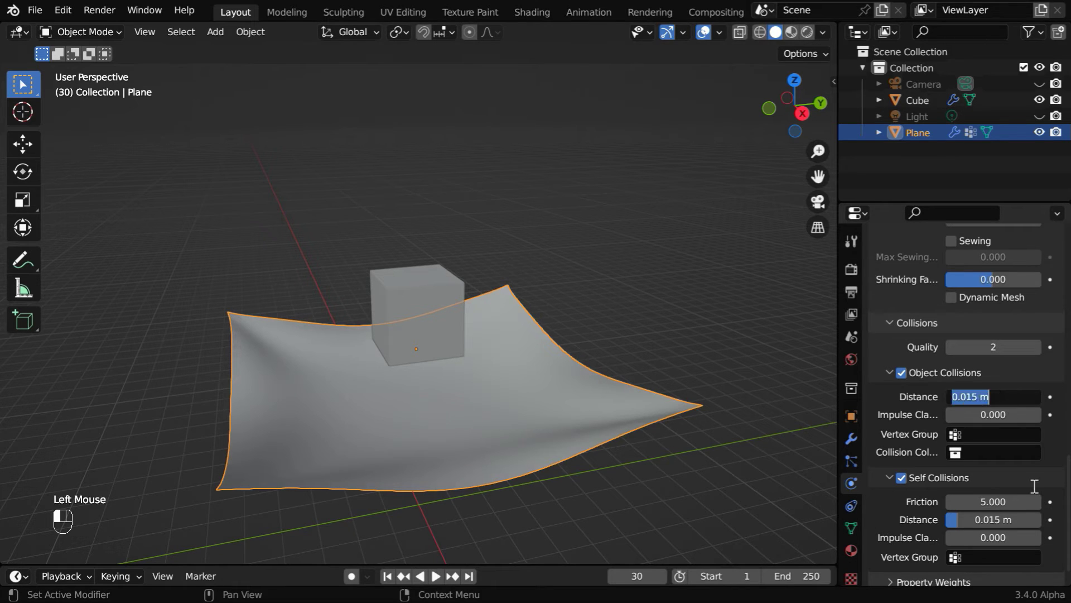
{"action": "type", "text": ".1"}
{"action": "left_click", "coordinate": [1034, 489]}
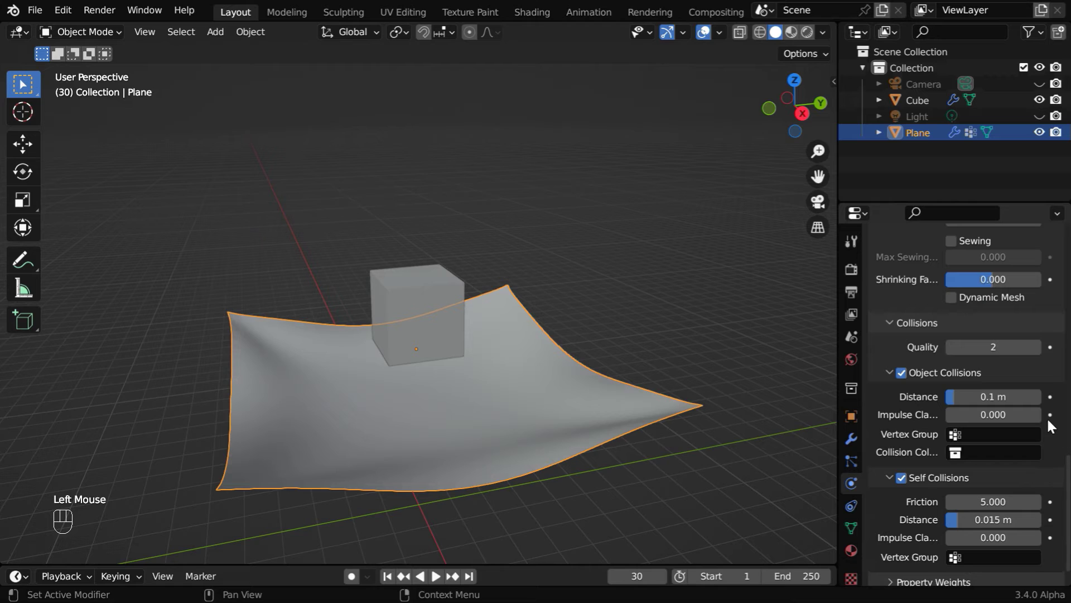
{"action": "left_click", "coordinate": [1050, 398]}
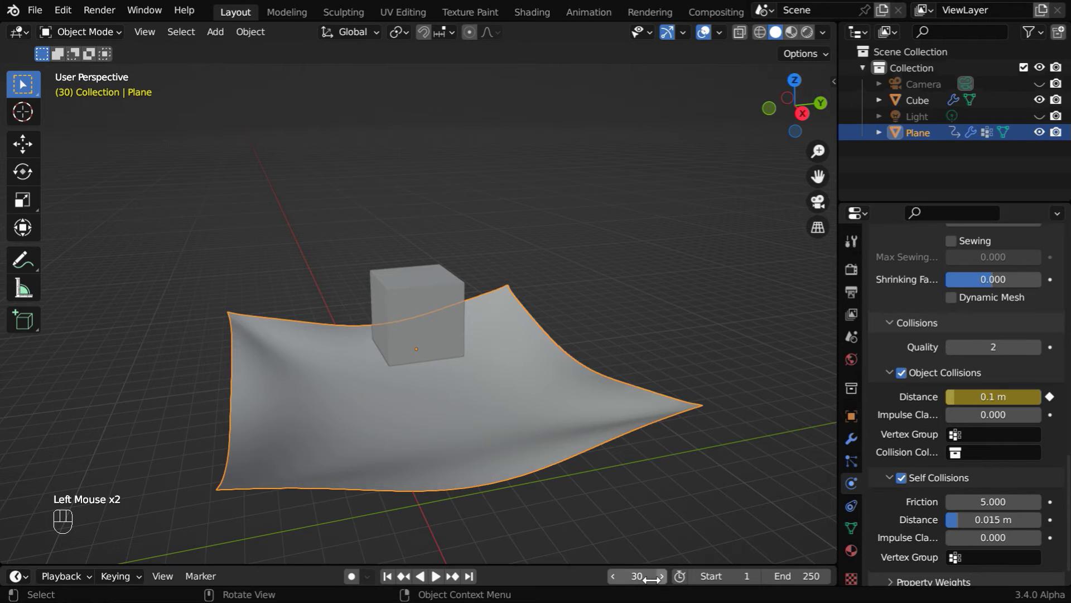
Step: Keyframe the Object Collisions distance at 0.015 m on frame 60 and rewind to the start
{"action": "left_click", "coordinate": [651, 575]}
{"action": "key", "text": "Return"}
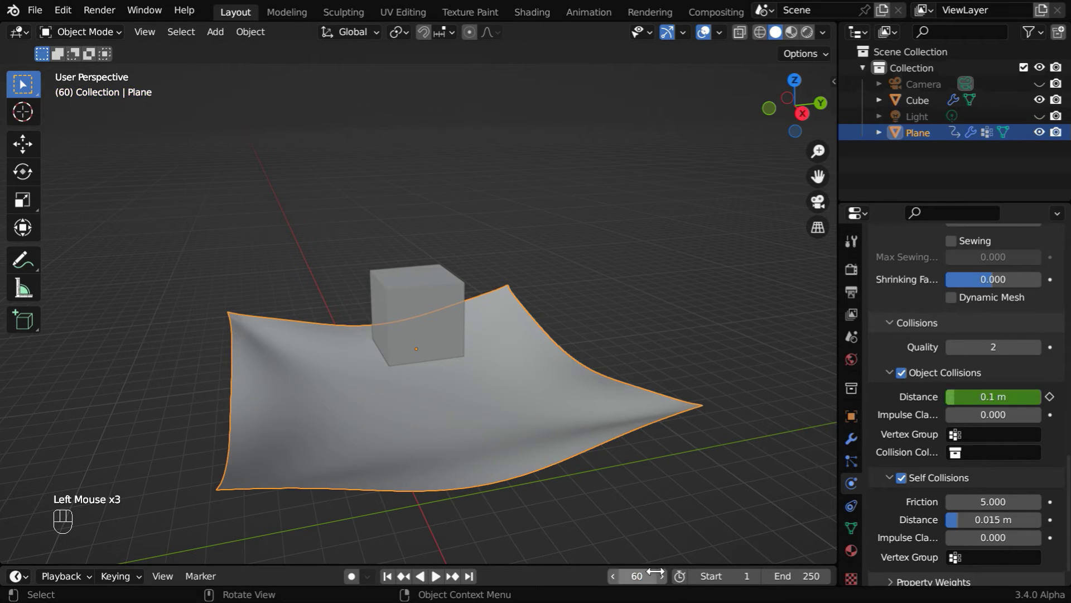
{"action": "left_click", "coordinate": [993, 396]}
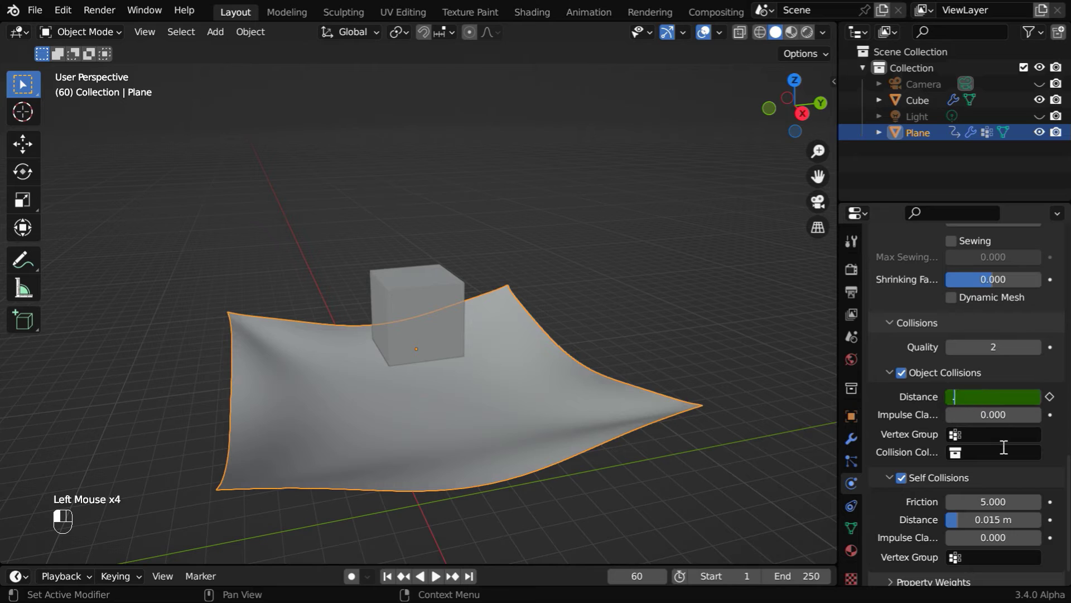
{"action": "key", "text": "Return"}
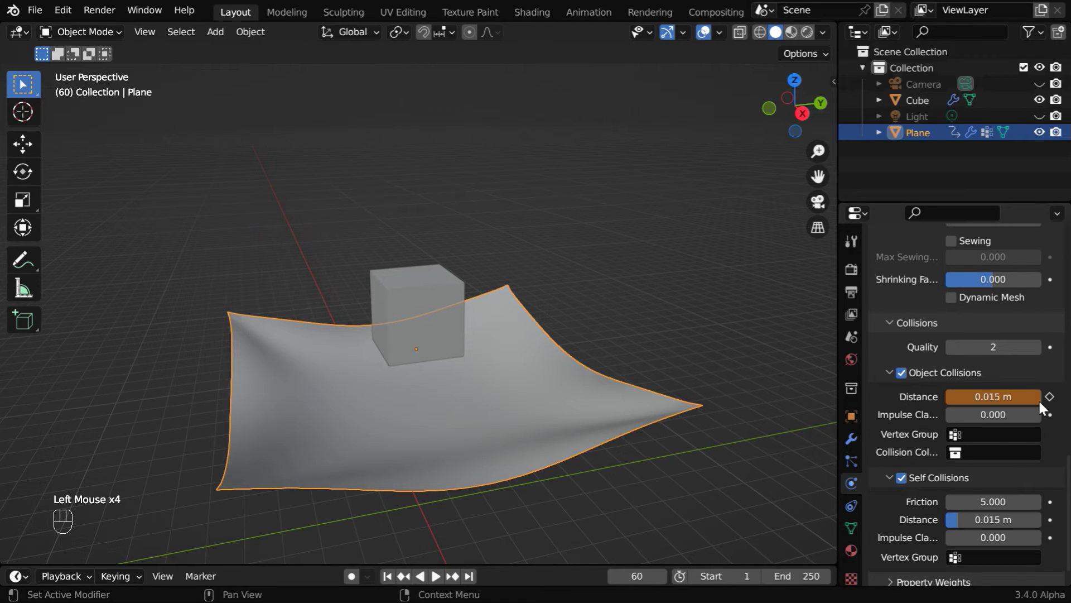
{"action": "left_click", "coordinate": [1050, 398]}
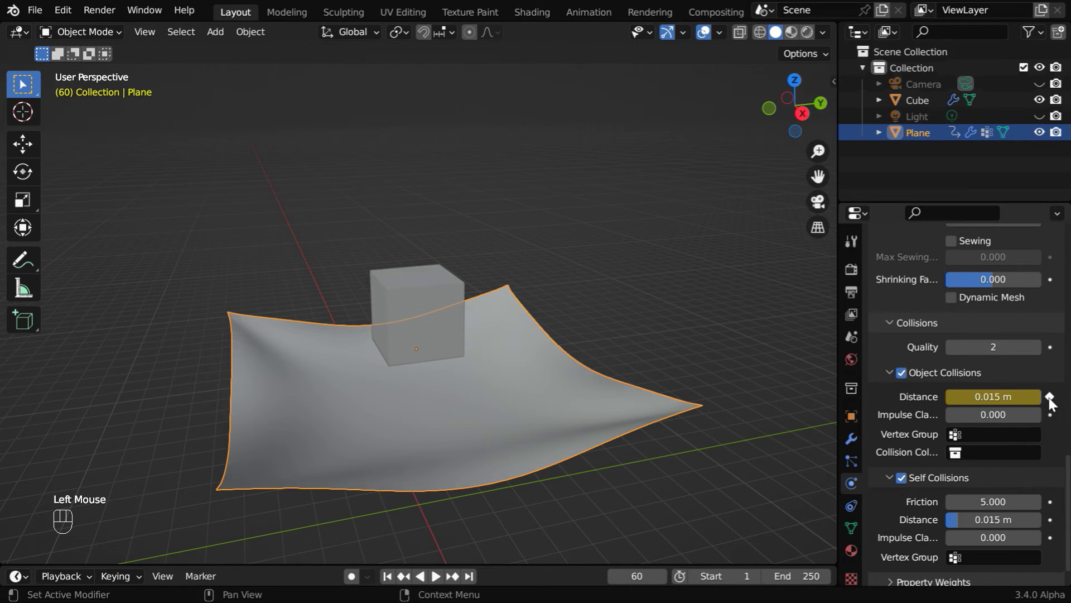
{"action": "left_click", "coordinate": [392, 577]}
Step: Play the cloth simulation with the plane deselected, orbiting slightly as it drapes over the cube
{"action": "left_click", "coordinate": [436, 576]}
{"action": "left_click", "coordinate": [545, 516]}
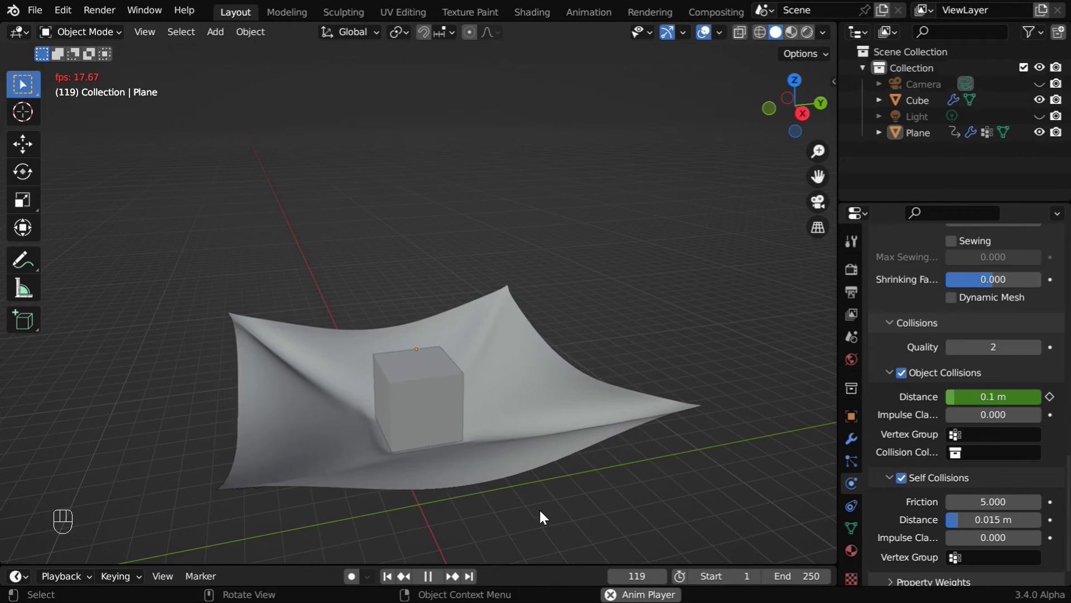
{"action": "middle_click_drag", "start_coordinate": [587, 518], "coordinate": [601, 511]}
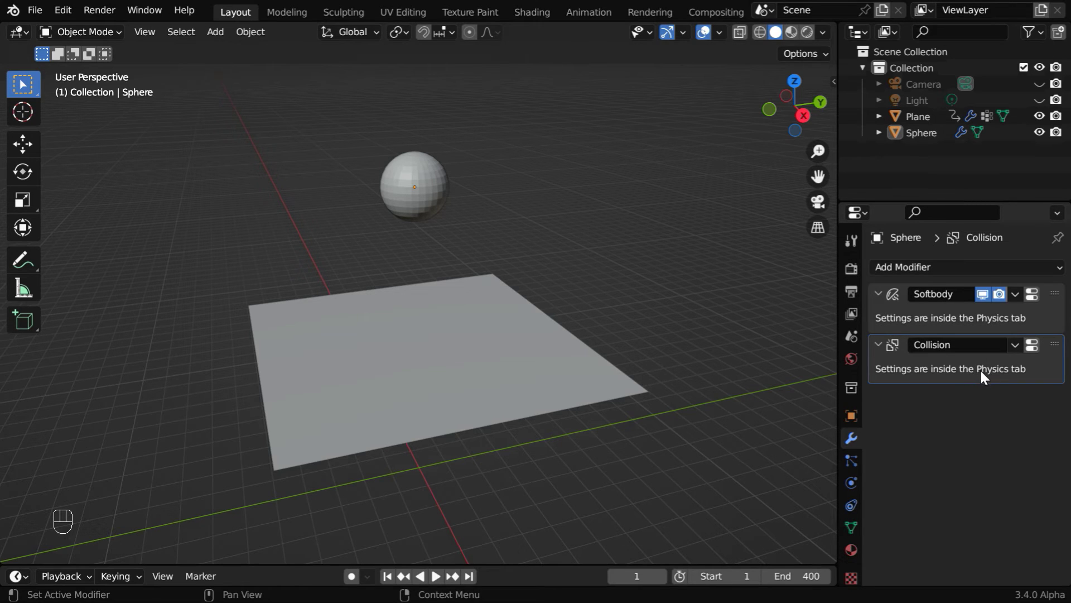
Step: Show the sphere's Soft Body edge settings: Pull and Push 0.970, Damp 0.500, Bending 1.000
{"action": "left_click", "coordinate": [590, 388]}
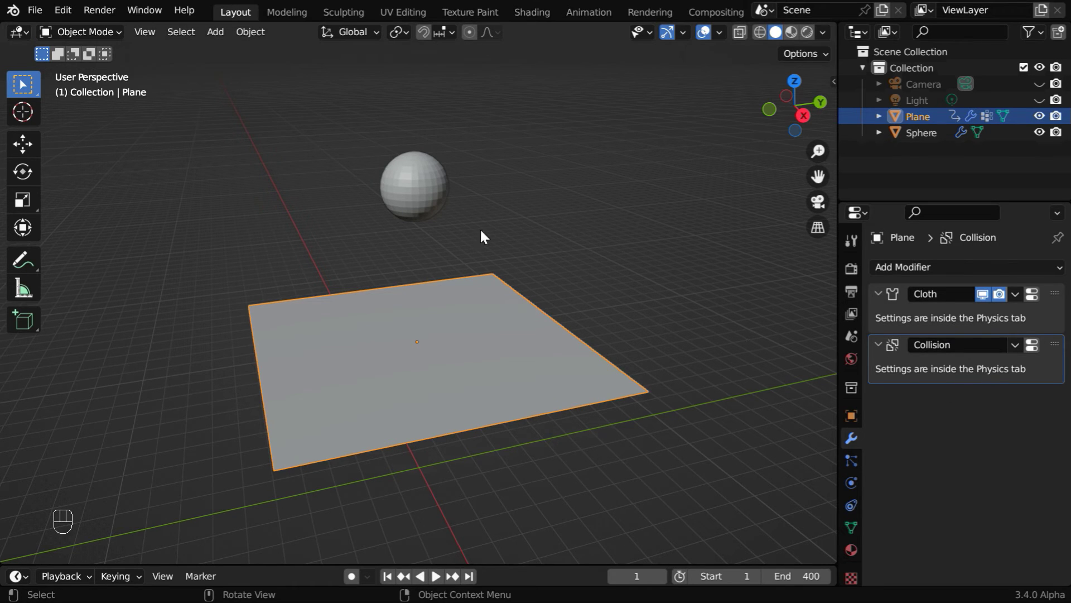
{"action": "left_click", "coordinate": [443, 213]}
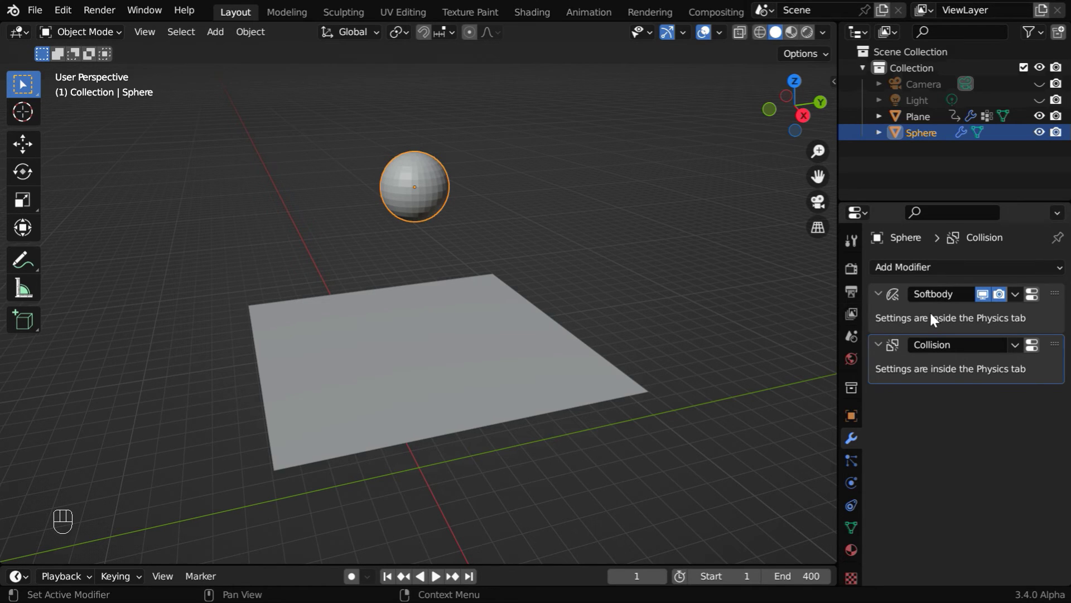
{"action": "left_click", "coordinate": [852, 483]}
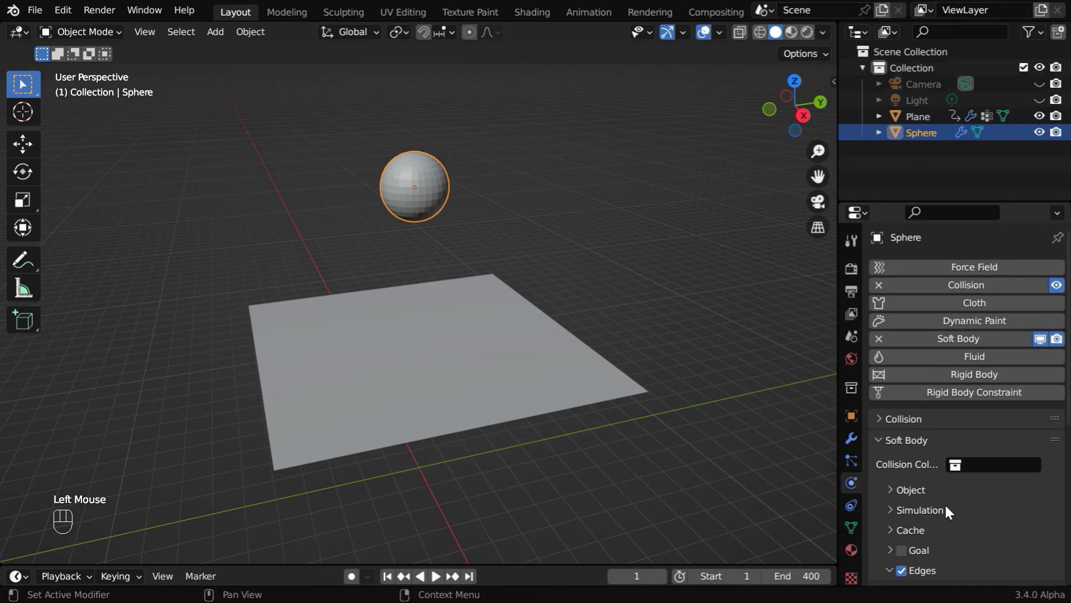
{"action": "scroll", "coordinate": [983, 518], "scroll_direction": "down", "scroll_amount": 3}
{"action": "scroll", "coordinate": [983, 520], "scroll_direction": "down", "scroll_amount": 1}
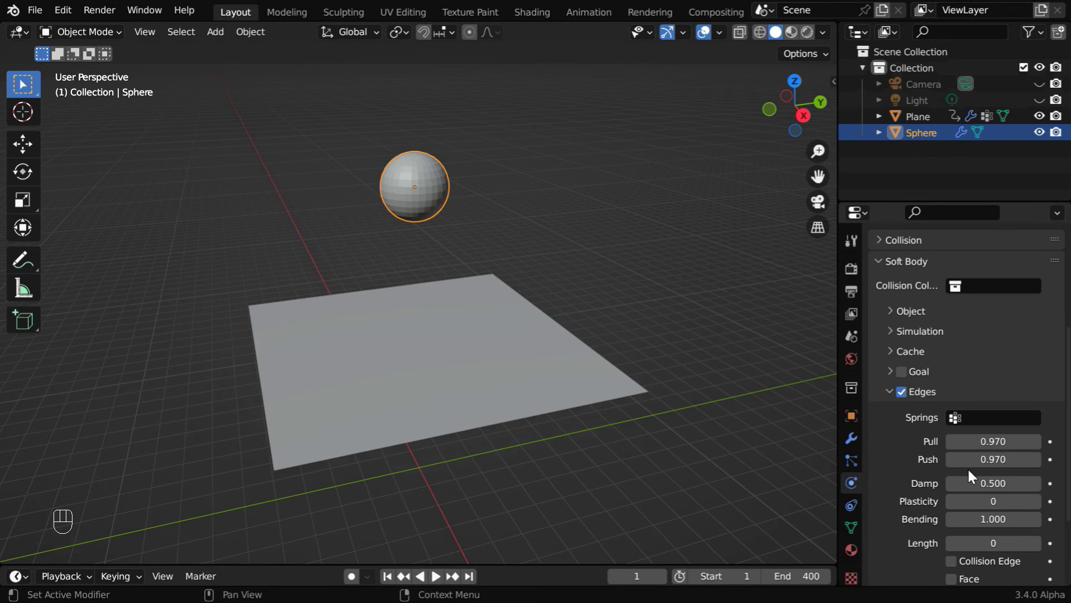
Step: Bake all dynamics from the soft body Cache panel, filling 400 frames
{"action": "left_click", "coordinate": [889, 351]}
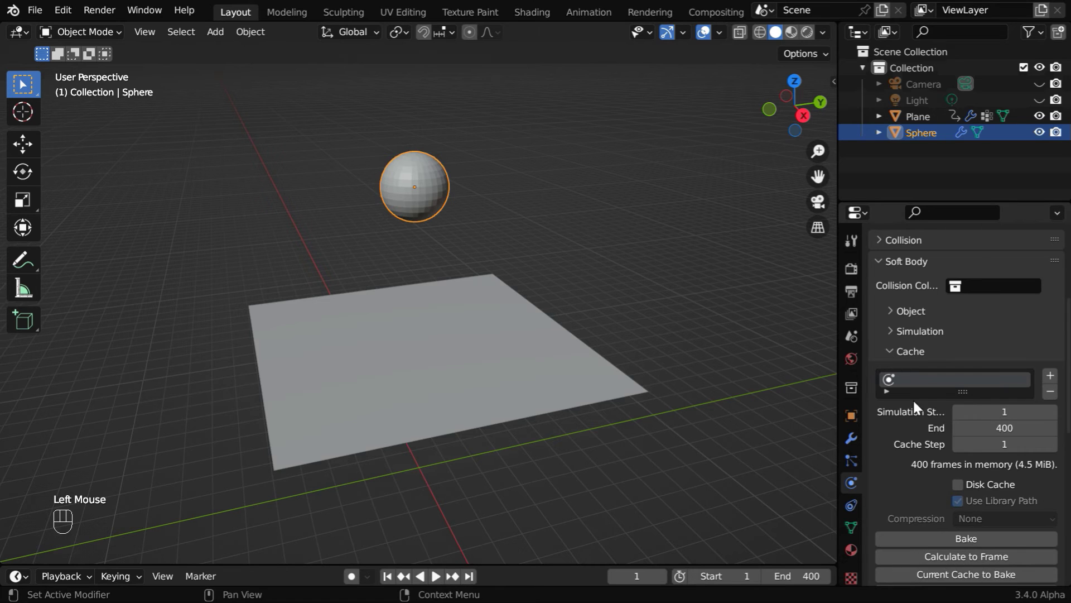
{"action": "scroll", "coordinate": [923, 421], "scroll_direction": "down", "scroll_amount": 4}
{"action": "left_click", "coordinate": [973, 458]}
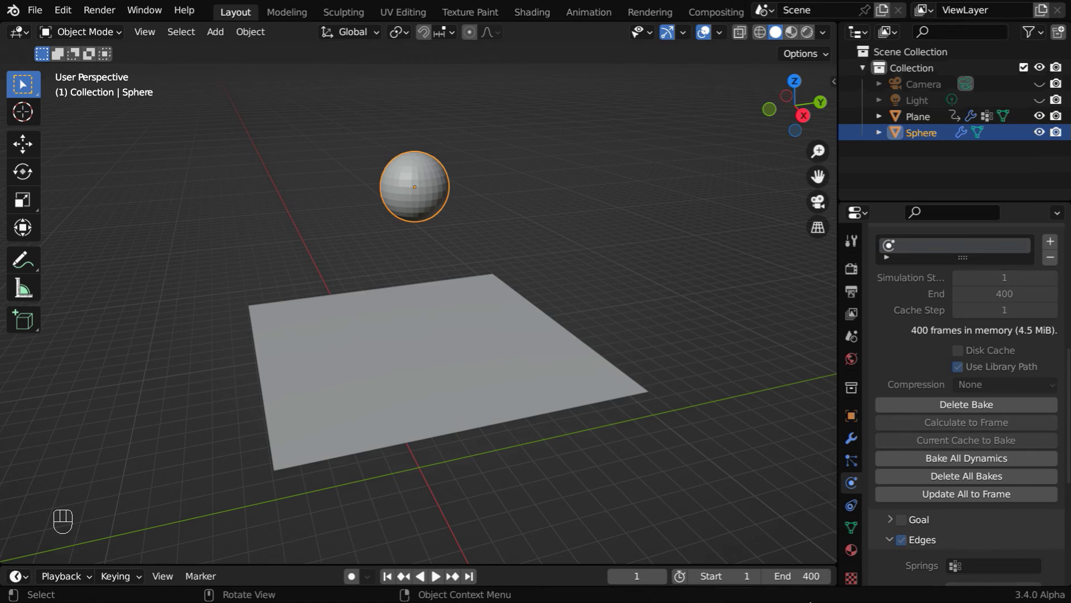
Step: Play the baked simulation, orbiting from top-down to side view as the sphere falls into the cloth
{"action": "left_click", "coordinate": [568, 535]}
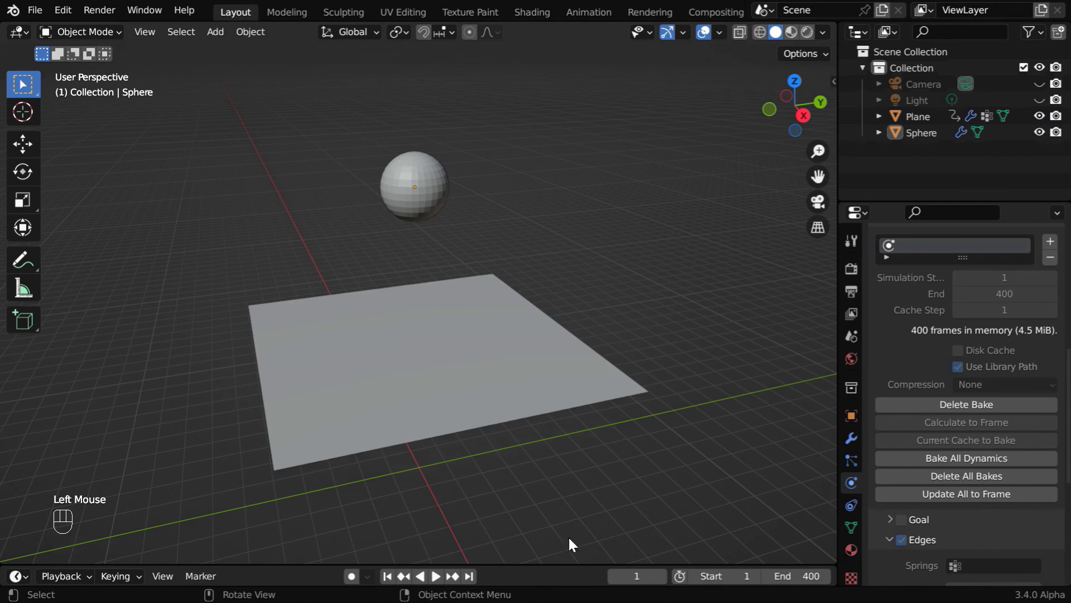
{"action": "left_click", "coordinate": [437, 576]}
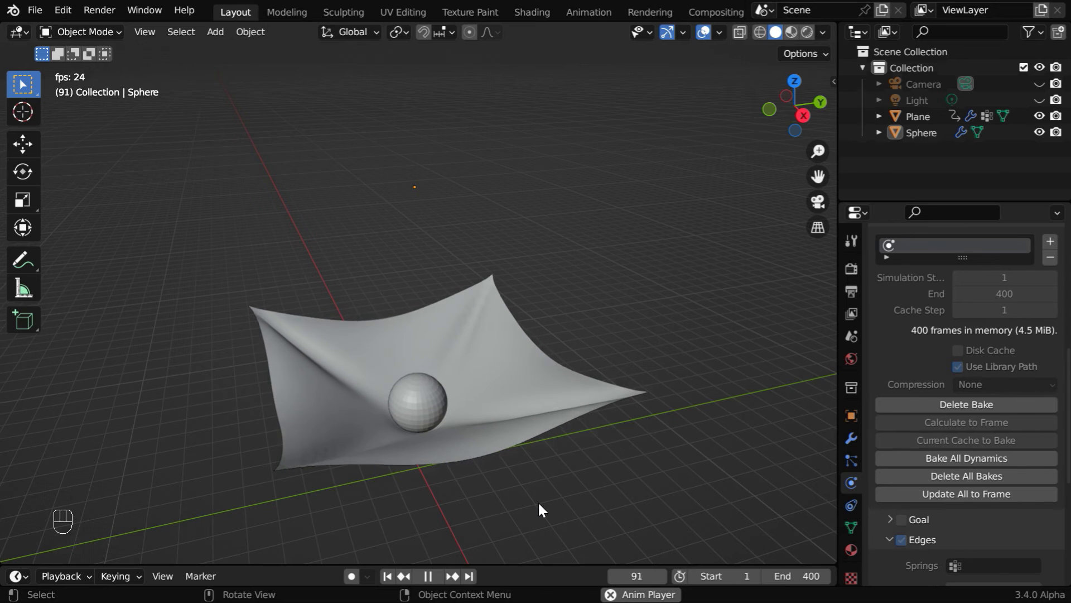
{"action": "middle_click_drag", "start_coordinate": [537, 500], "coordinate": [518, 313]}
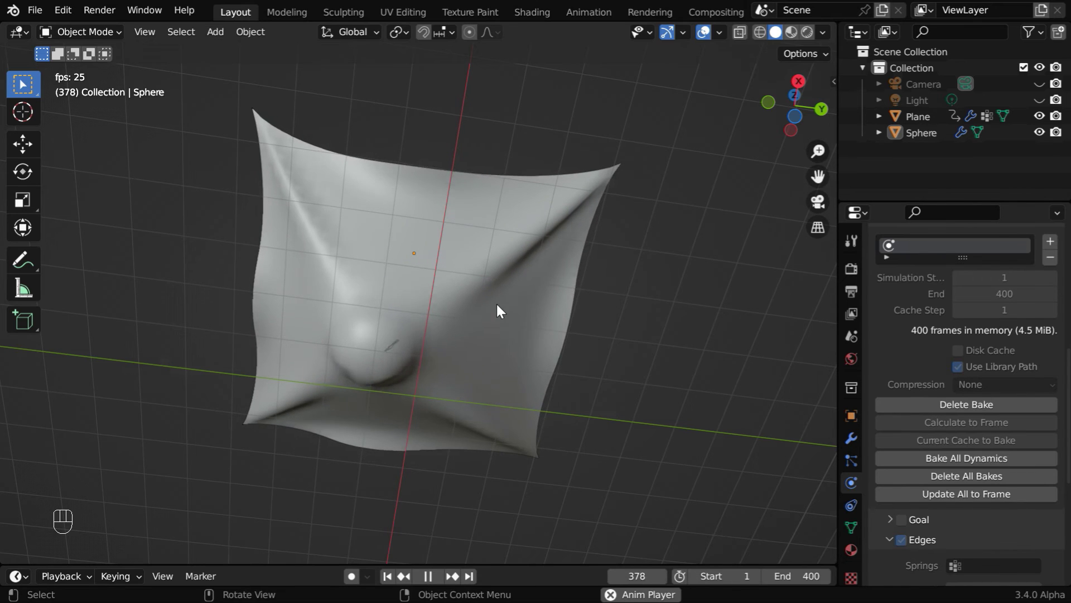
{"action": "middle_click_drag", "start_coordinate": [497, 305], "coordinate": [500, 503]}
{"action": "middle_click_drag", "start_coordinate": [540, 459], "coordinate": [547, 434], "text": "shift"}
Step: Pause at frame 211 and add a 0.01 m Solidify modifier after the plane's Cloth and Collision
{"action": "left_click", "coordinate": [430, 575]}
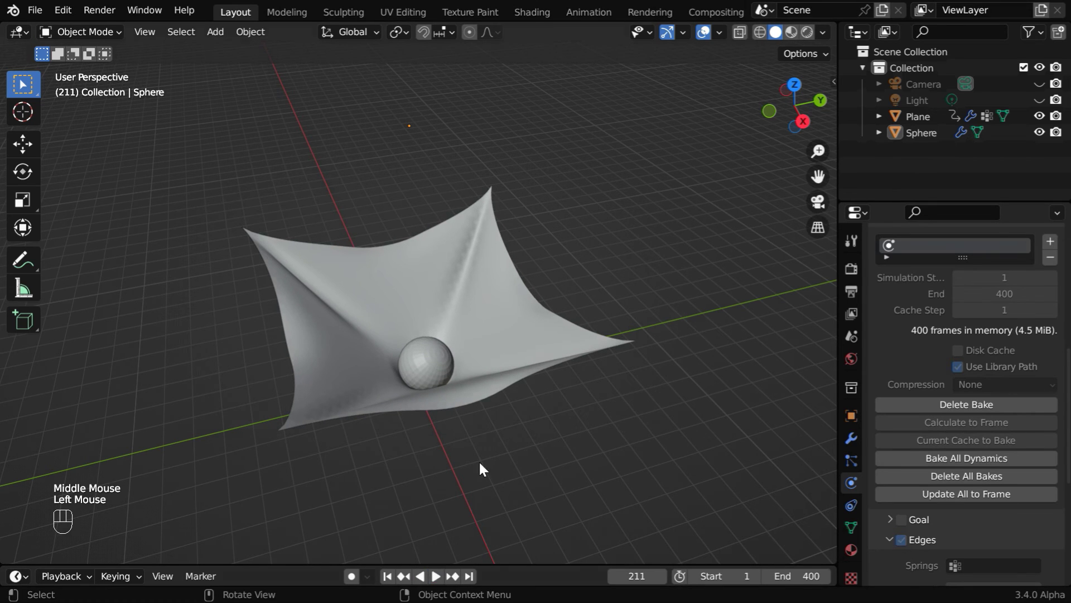
{"action": "left_click", "coordinate": [564, 340]}
{"action": "left_click", "coordinate": [564, 340]}
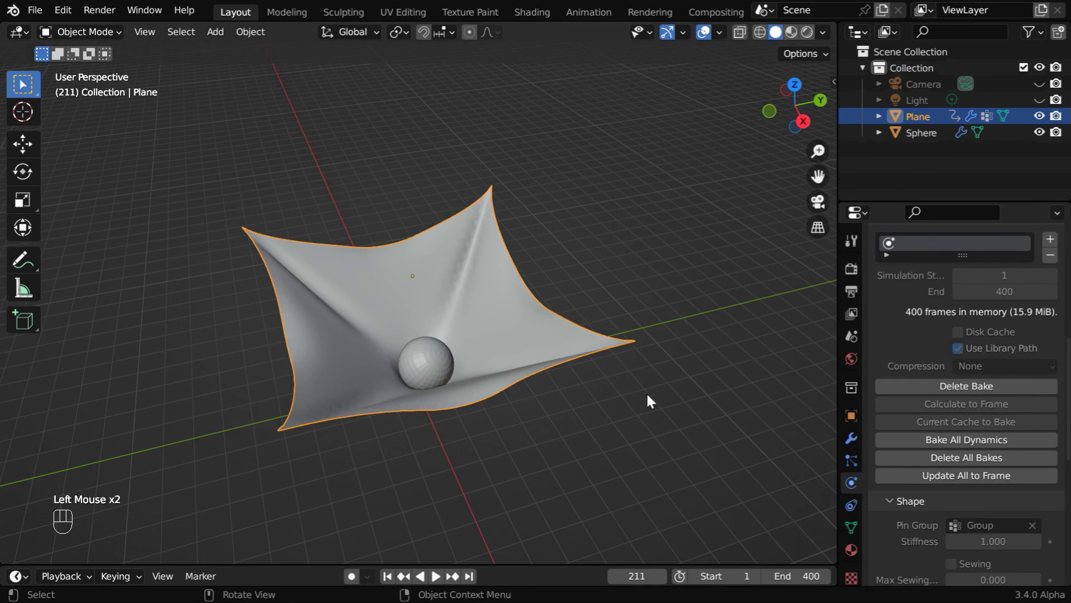
{"action": "left_click", "coordinate": [851, 438]}
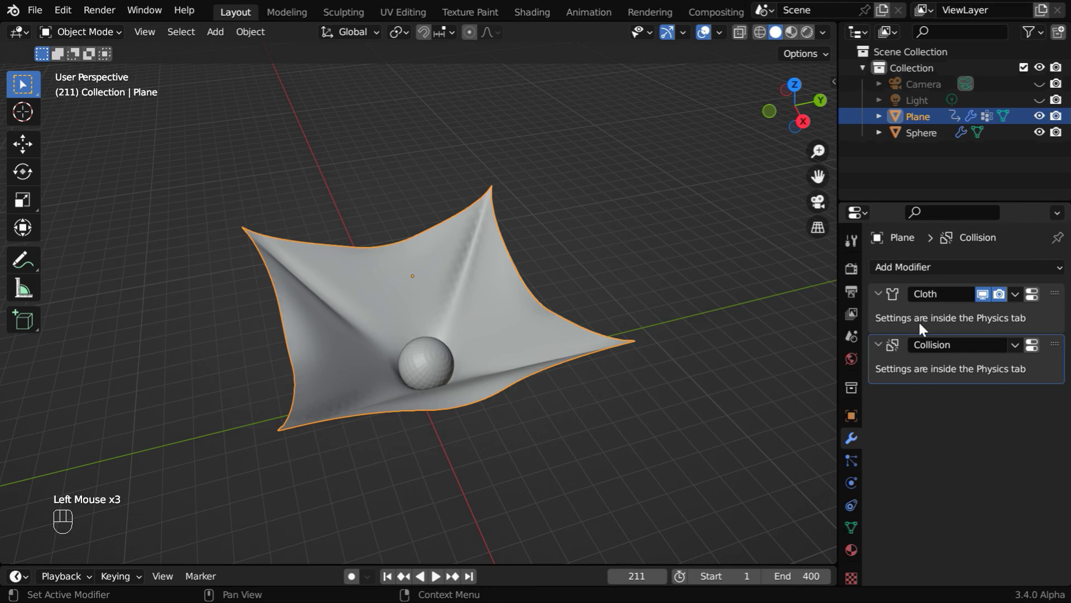
{"action": "left_click", "coordinate": [941, 267]}
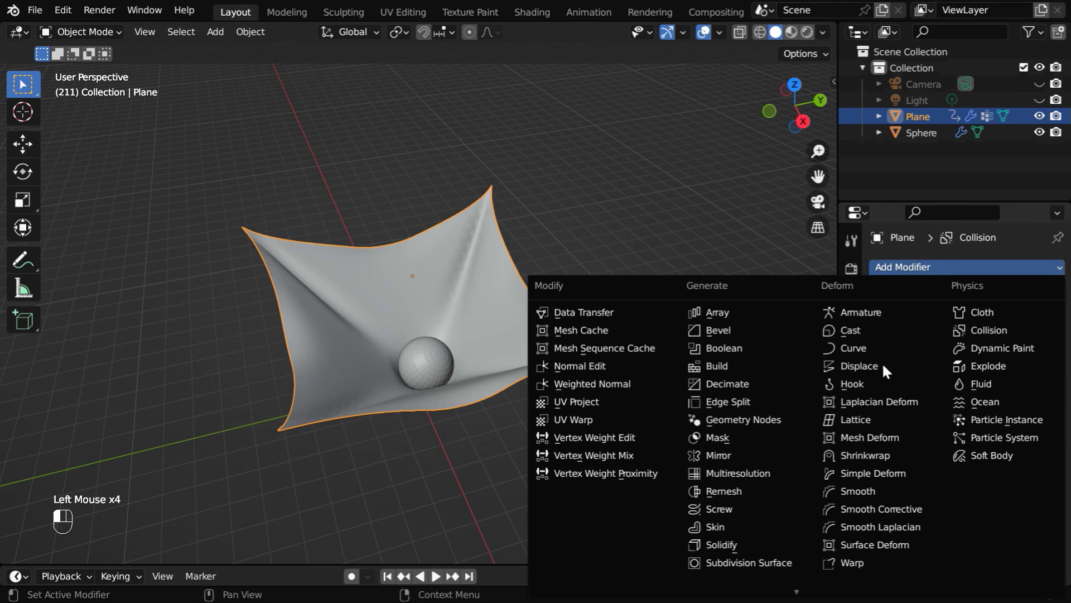
{"action": "left_click", "coordinate": [725, 545]}
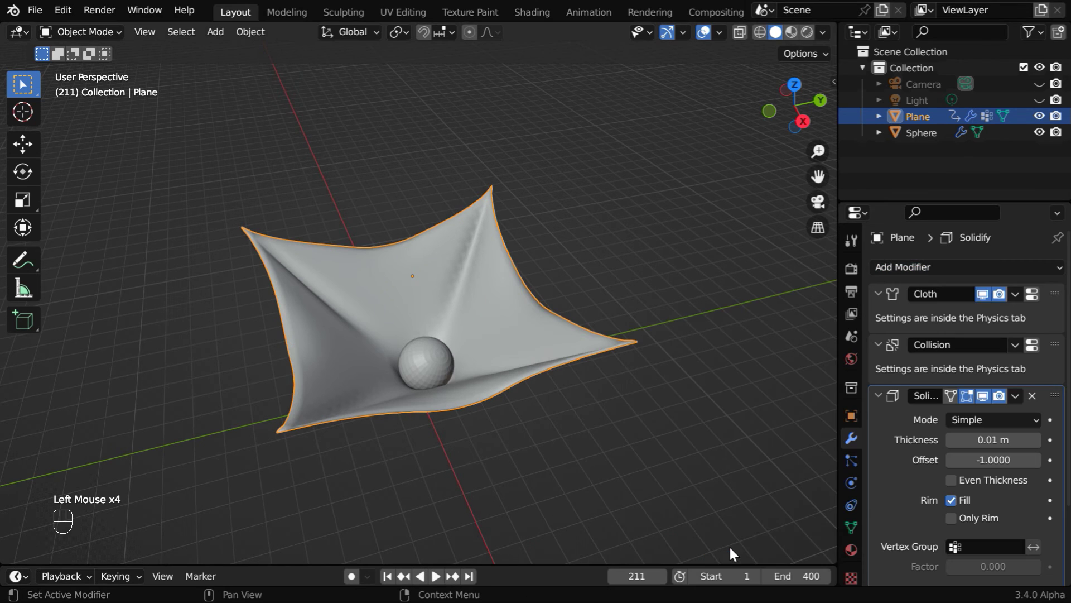
{"action": "left_click", "coordinate": [538, 396]}
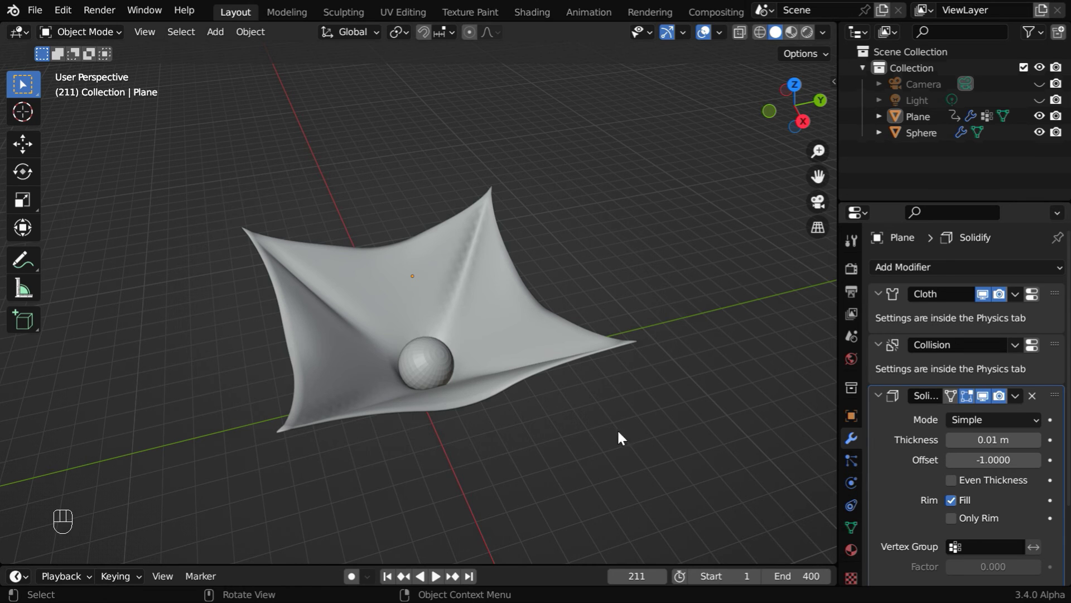
Step: Replay from frame 1 to 170, orbiting to confirm the sphere doesn't poke through the thickened cloth
{"action": "mouse_move", "coordinate": [562, 423]}
{"action": "middle_mouse_down", "text": "ctrl"}
{"action": "mouse_move", "coordinate": [574, 443]}
{"action": "mouse_move", "coordinate": [570, 410]}
{"action": "middle_mouse_up", "text": "ctrl"}
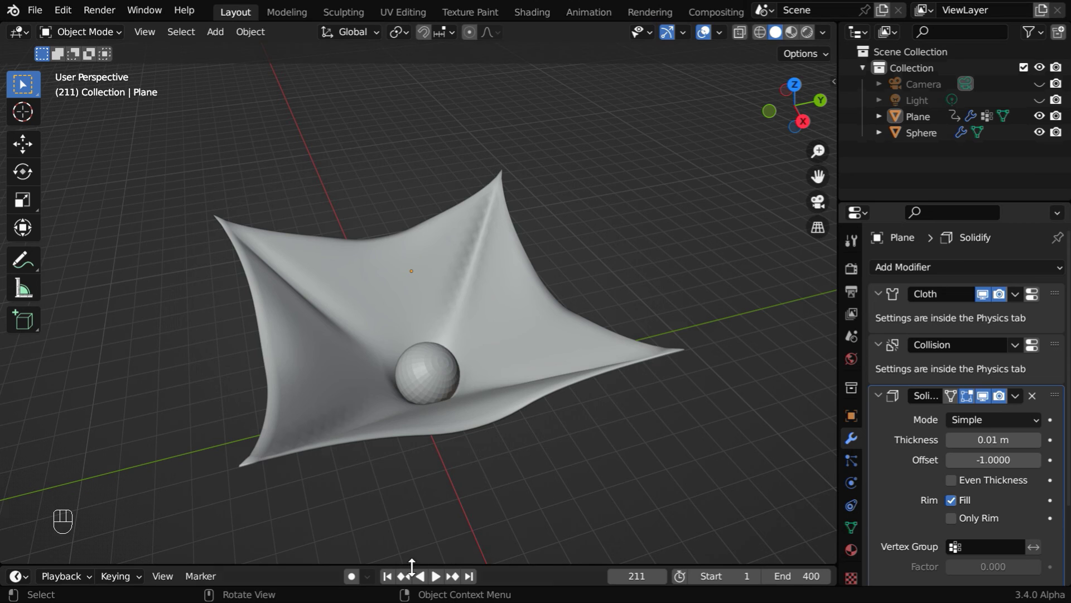
{"action": "left_click", "coordinate": [387, 577]}
{"action": "left_click", "coordinate": [436, 577]}
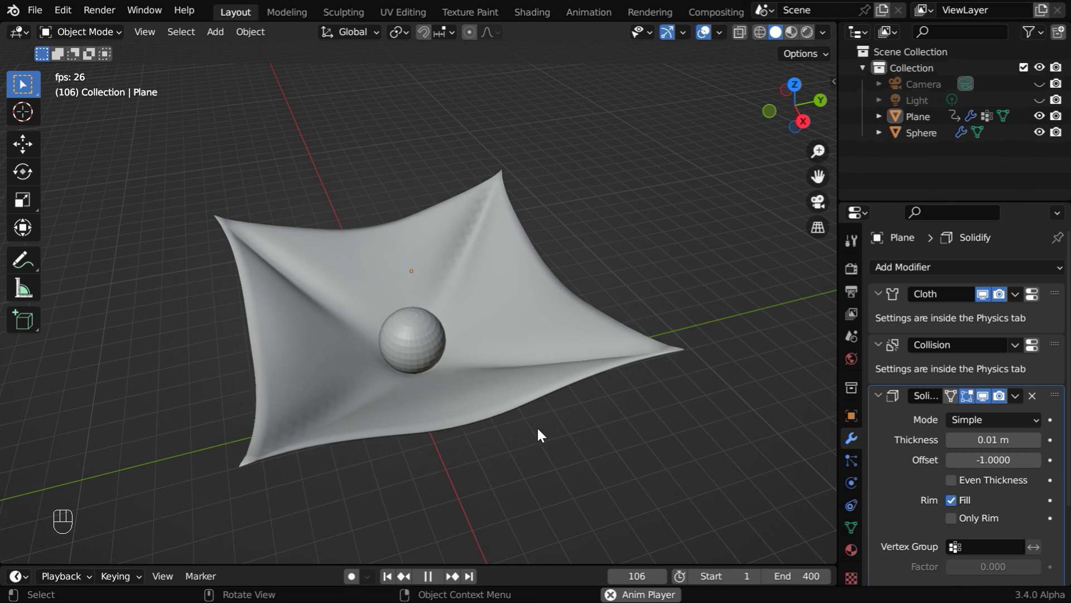
{"action": "middle_click_drag", "start_coordinate": [618, 515], "coordinate": [574, 282]}
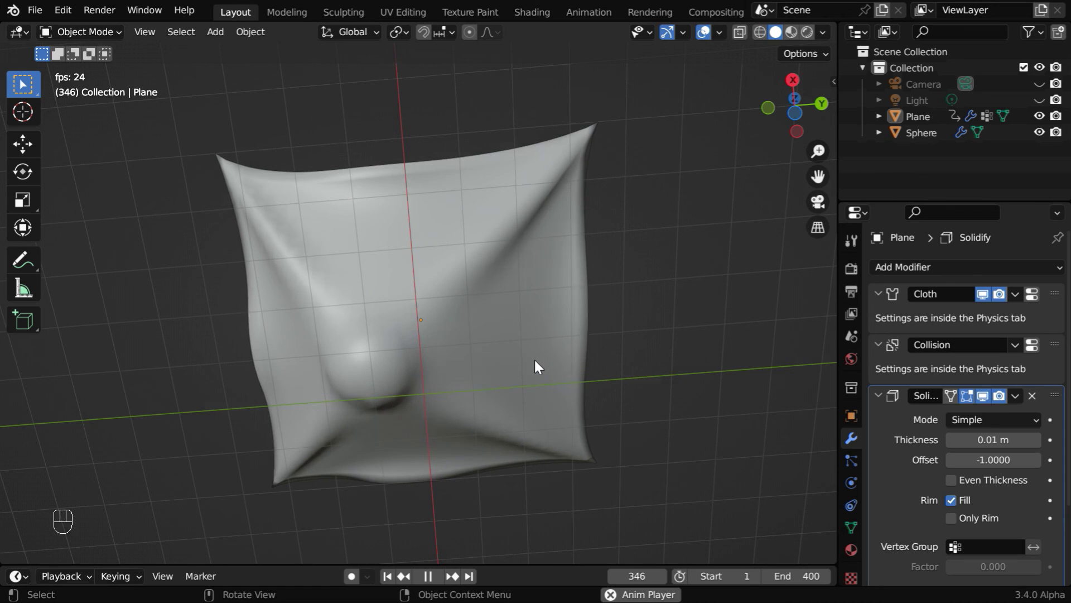
{"action": "middle_click_drag", "start_coordinate": [524, 273], "coordinate": [572, 514]}
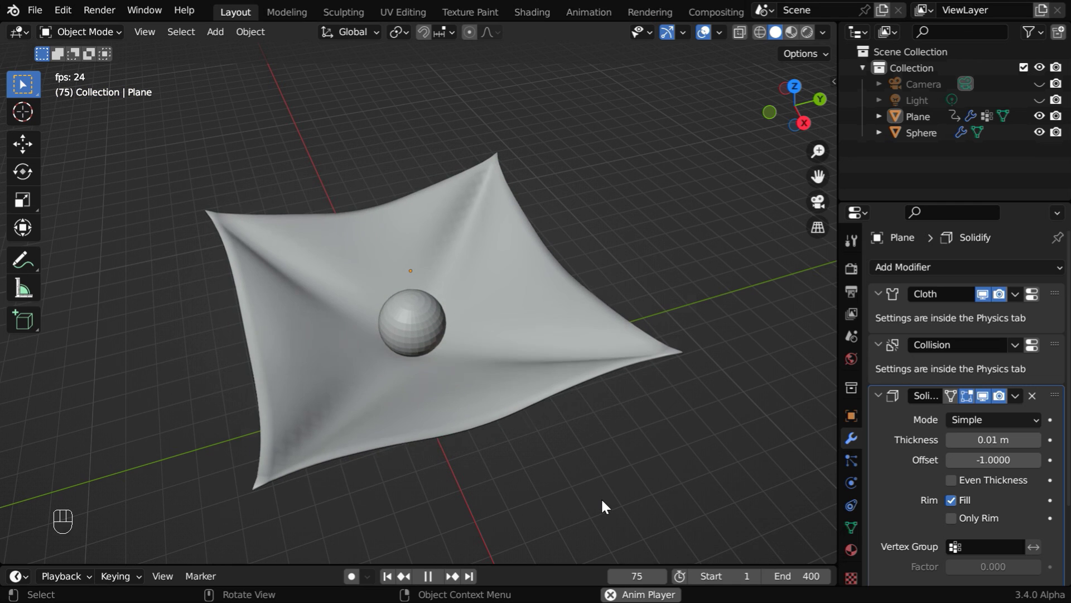
{"action": "middle_click_drag", "start_coordinate": [602, 499], "coordinate": [594, 485]}
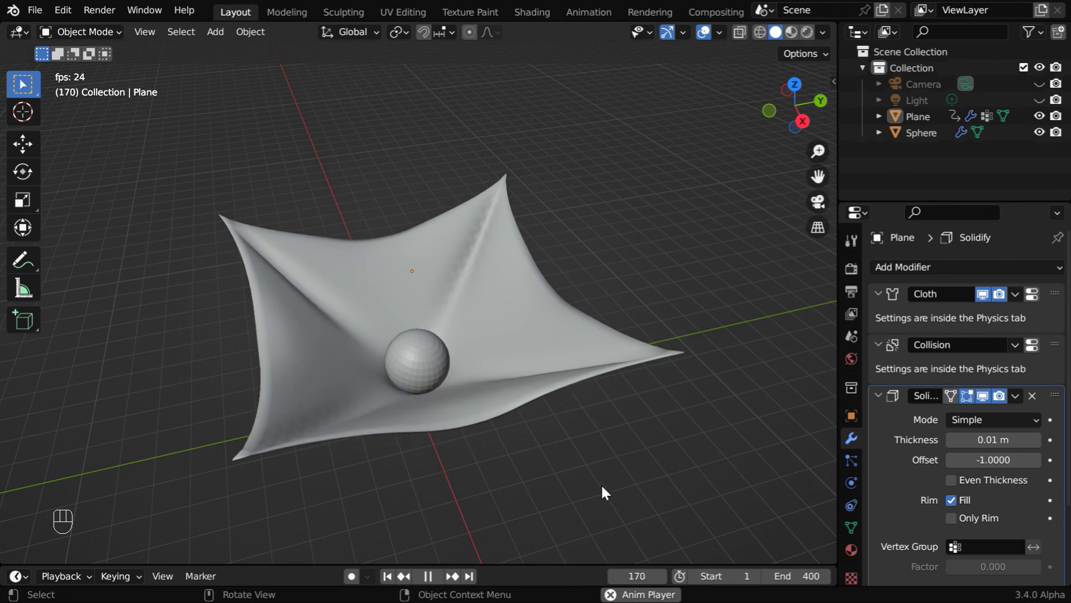